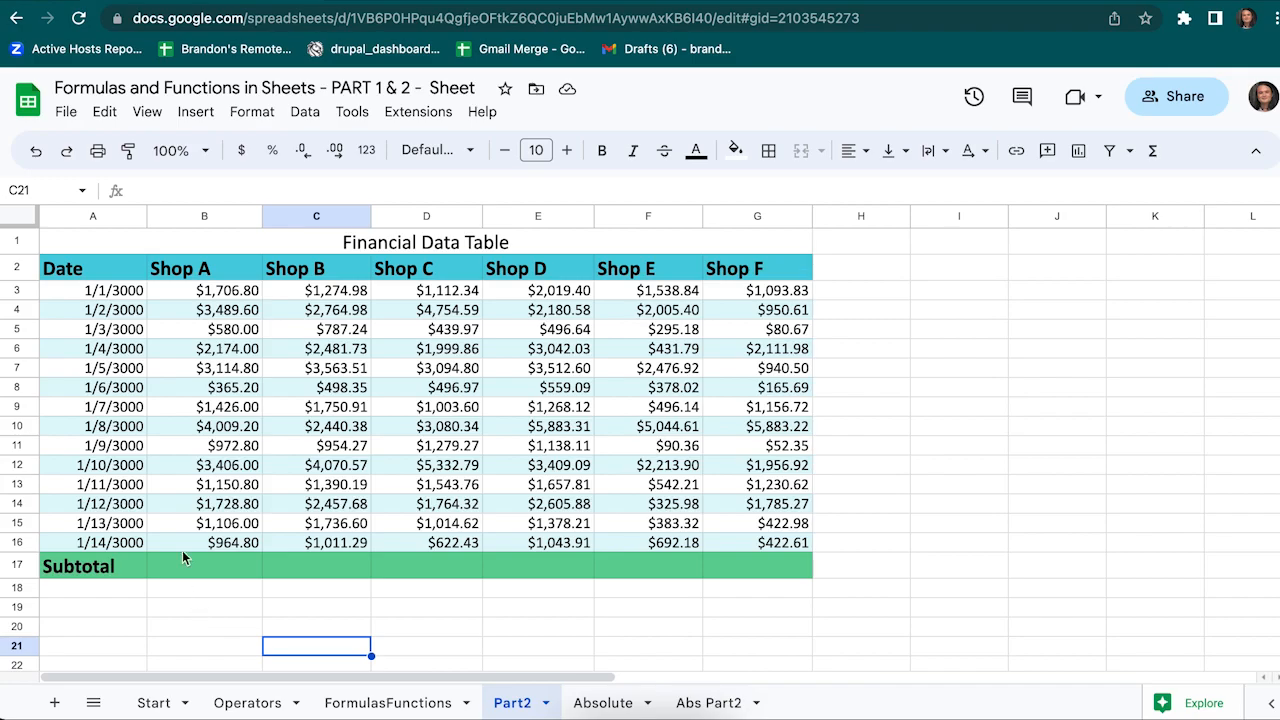
Enter =SUM(B3:B16) in B17 to total Shop A, giving $26,194.80
click(184, 570)
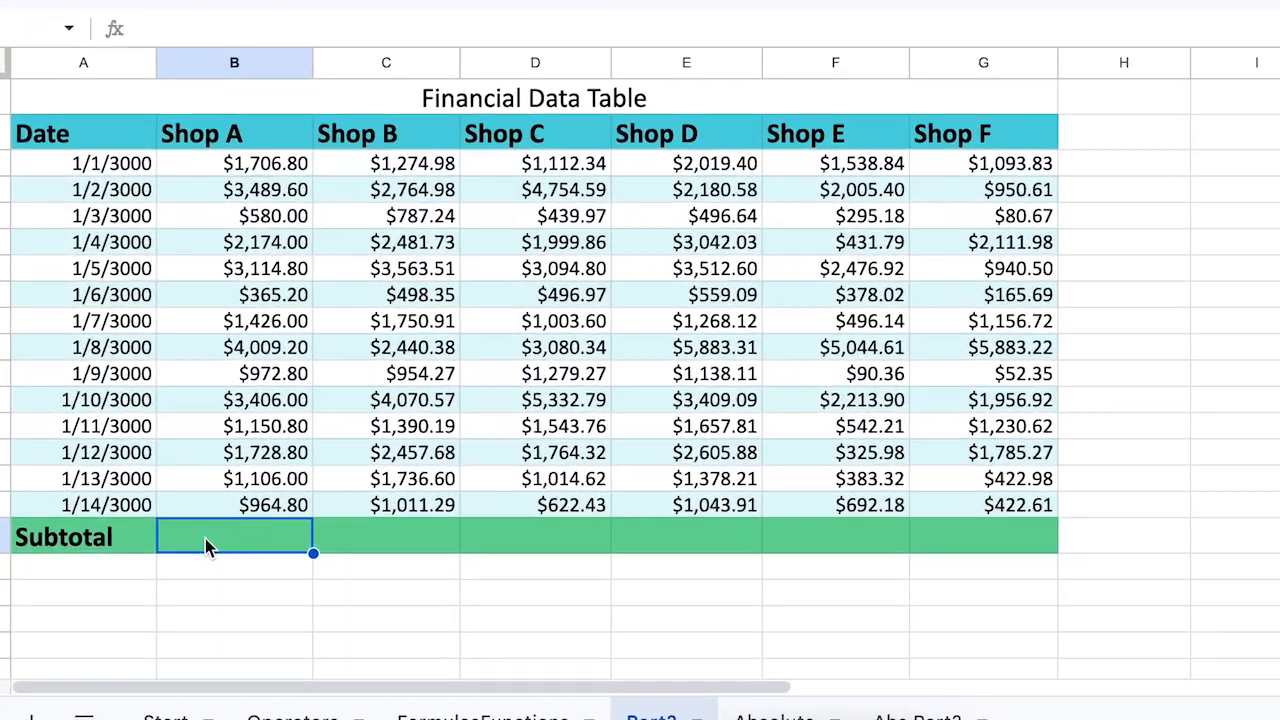
text(=SUM)
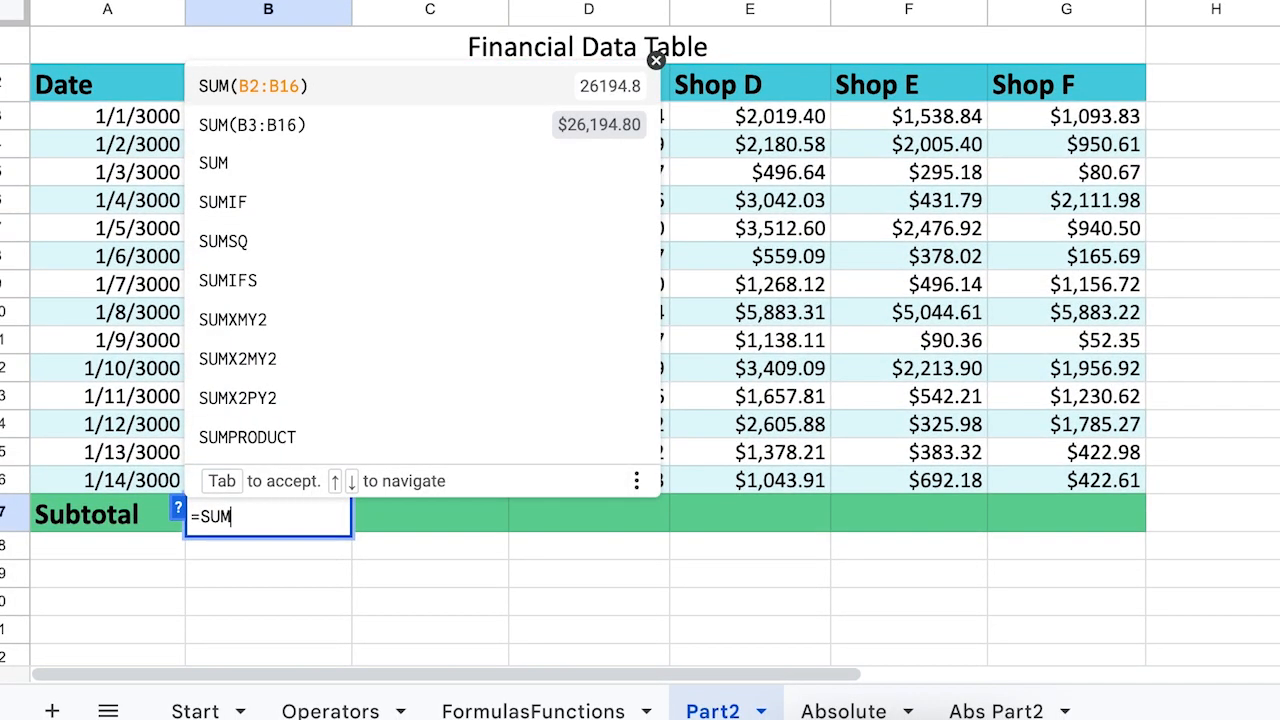
text((B3:)
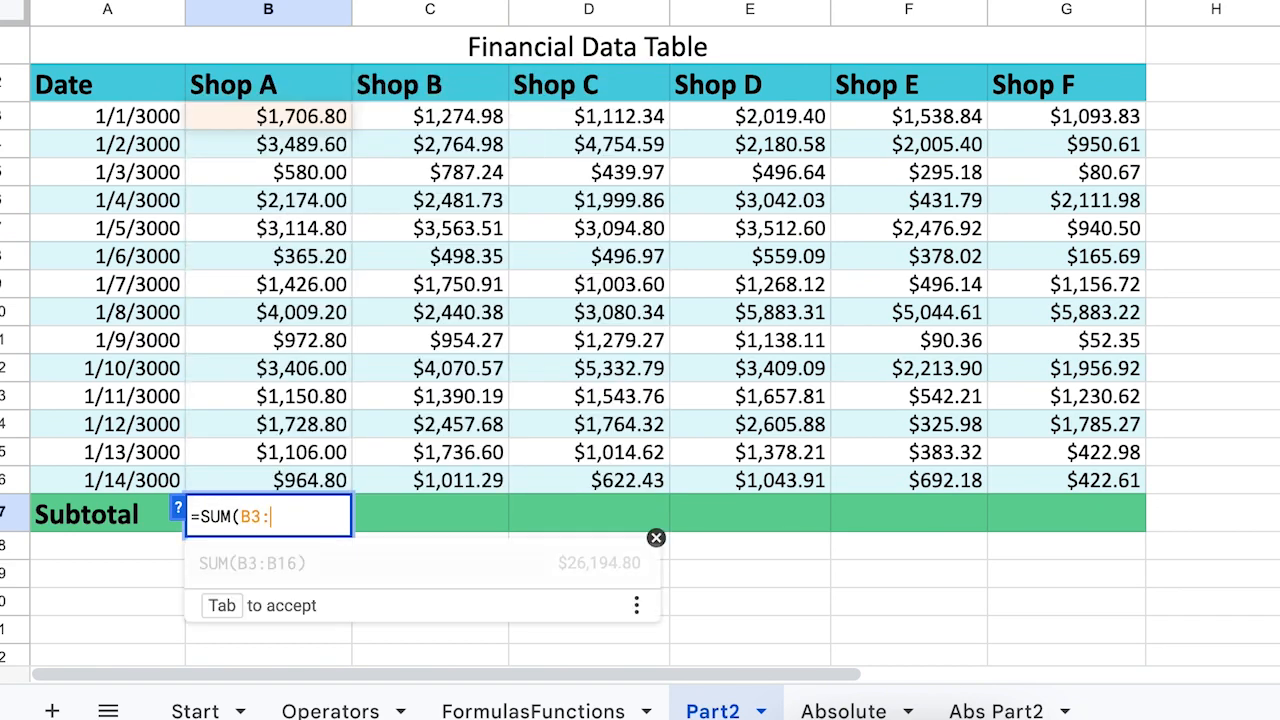
text(B16))
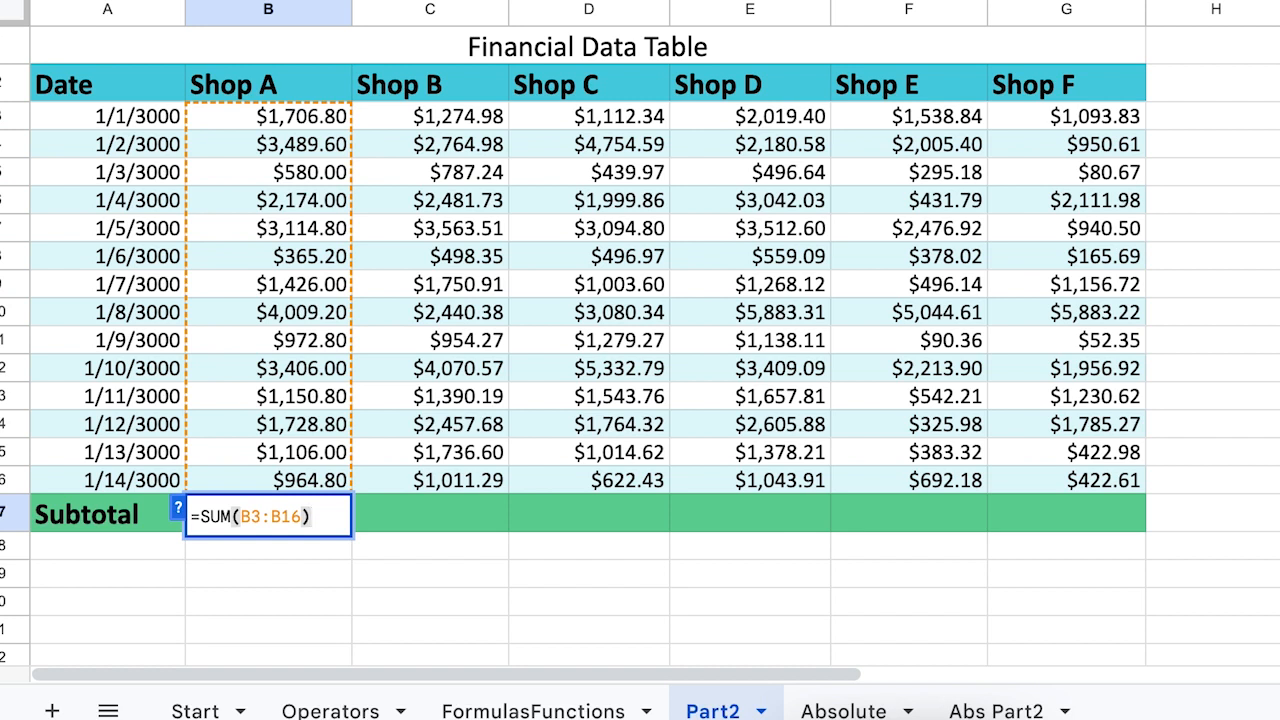
key(Return)
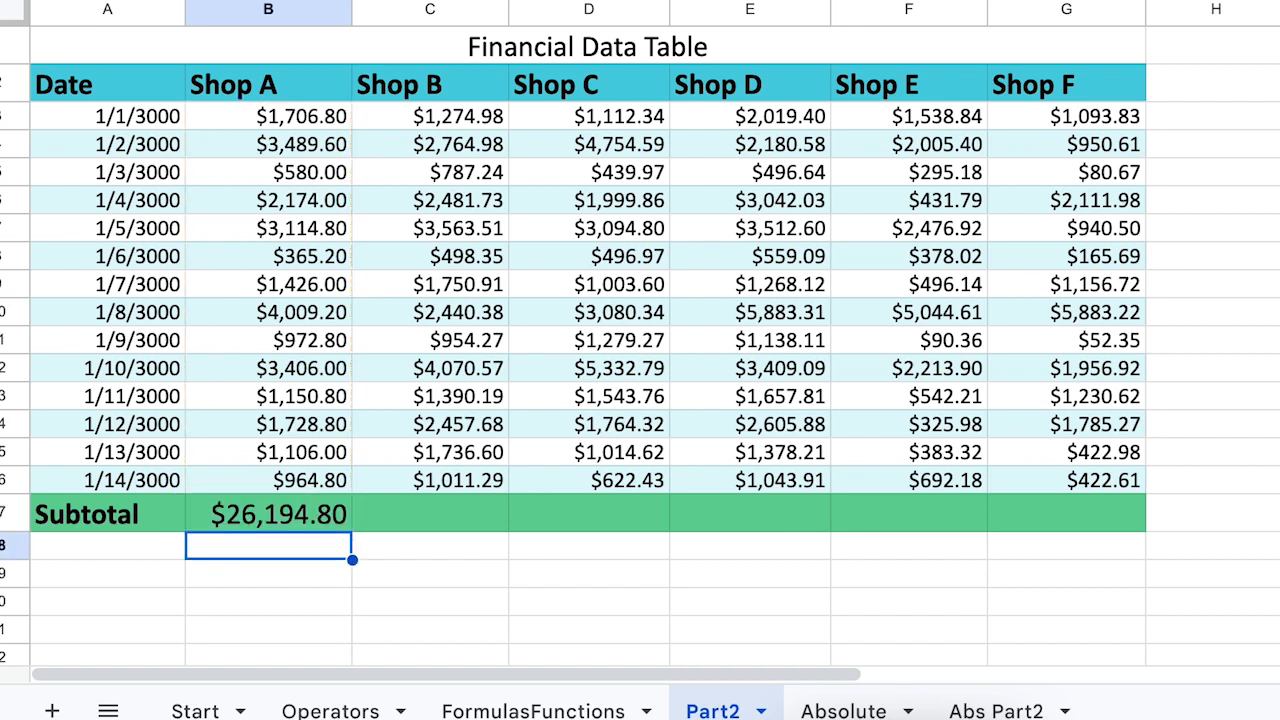
Copy the B17 subtotal formula and select C17 as the paste target
click(245, 520)
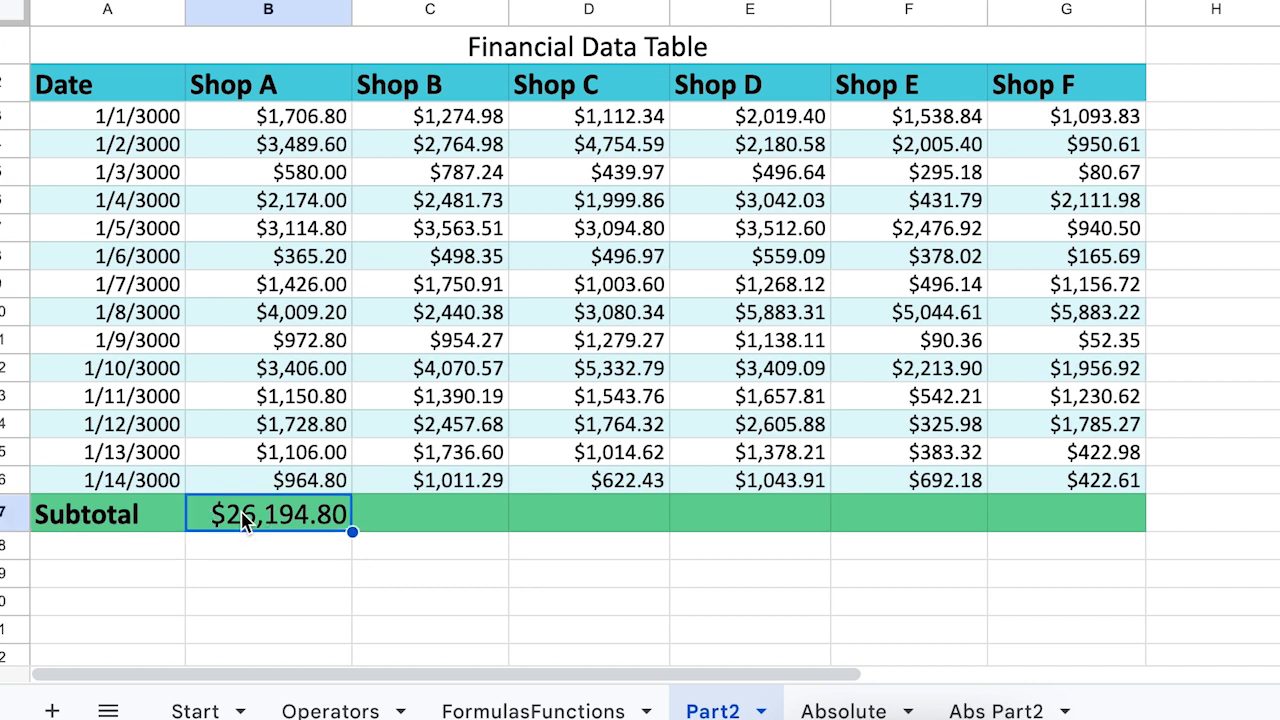
key(ctrl+c)
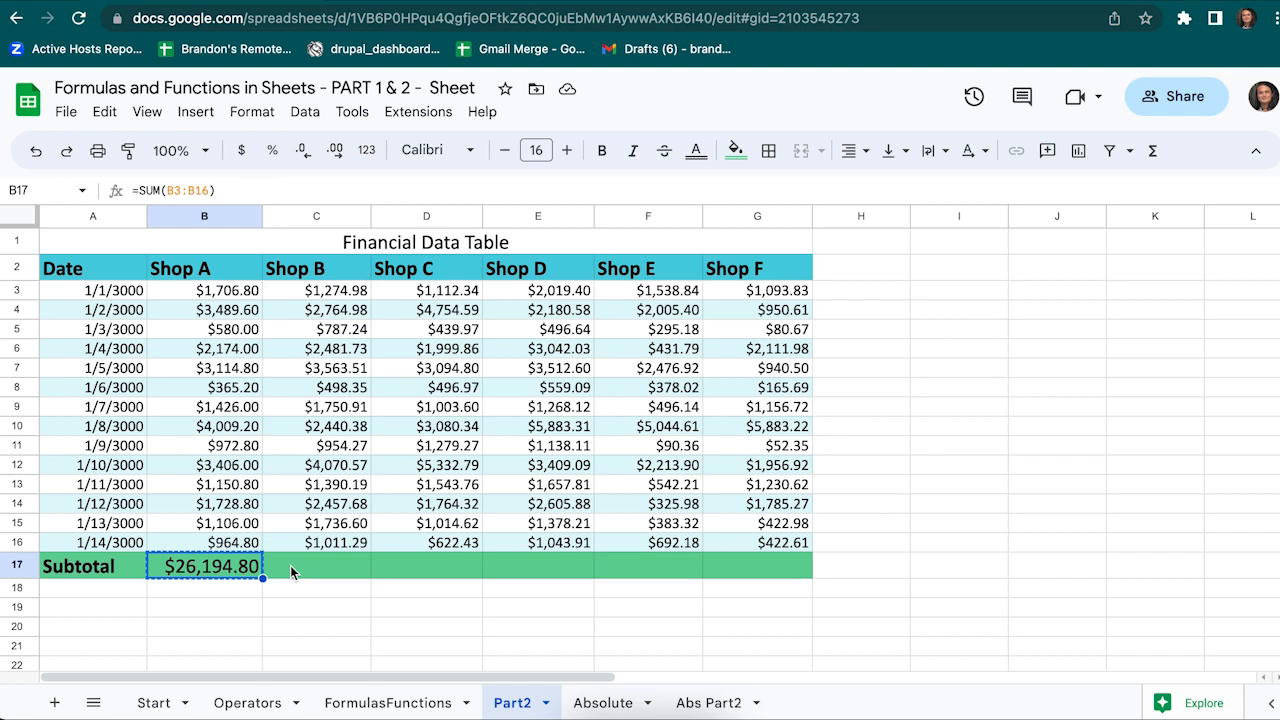
click(291, 571)
key(ctrl+v)
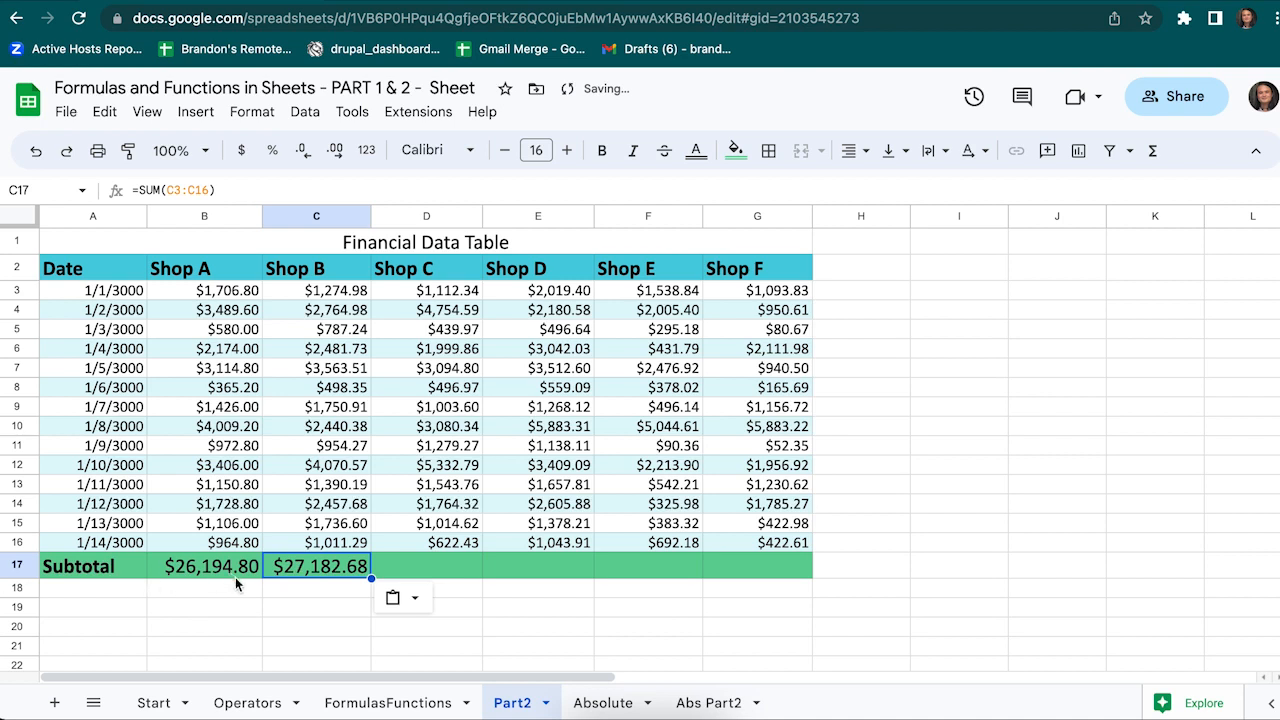
double_click(320, 570)
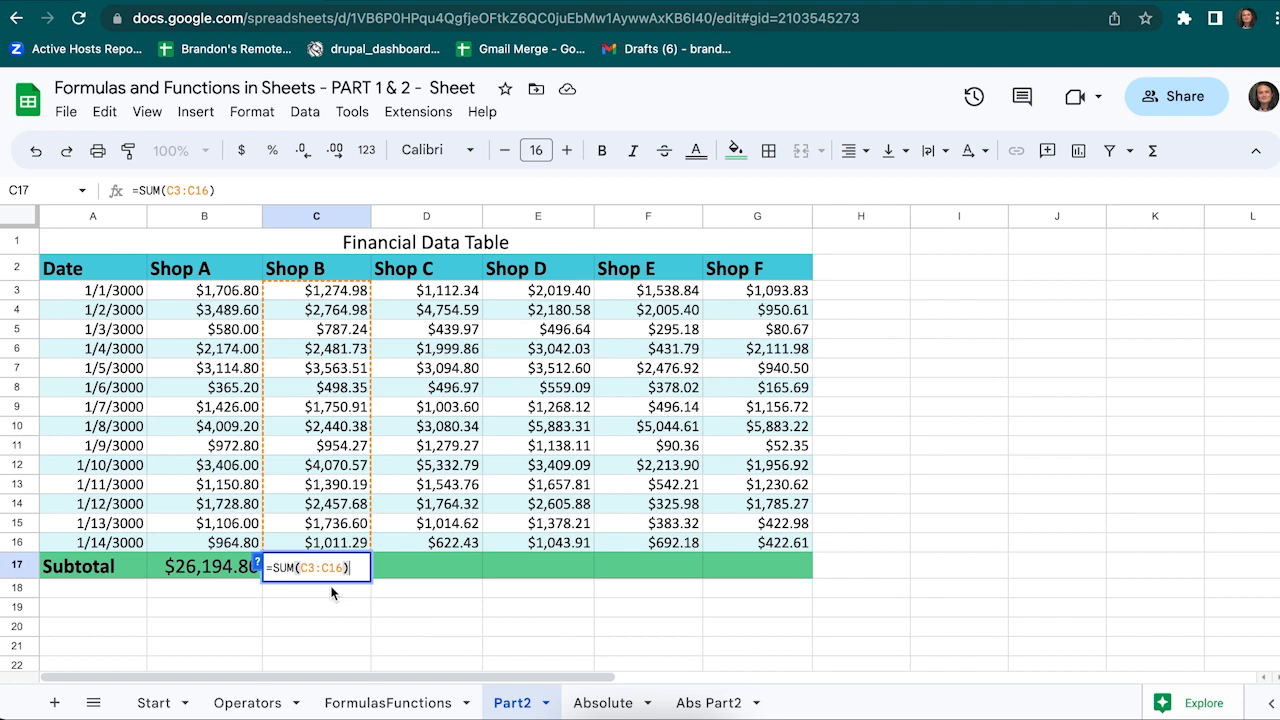
key(Return)
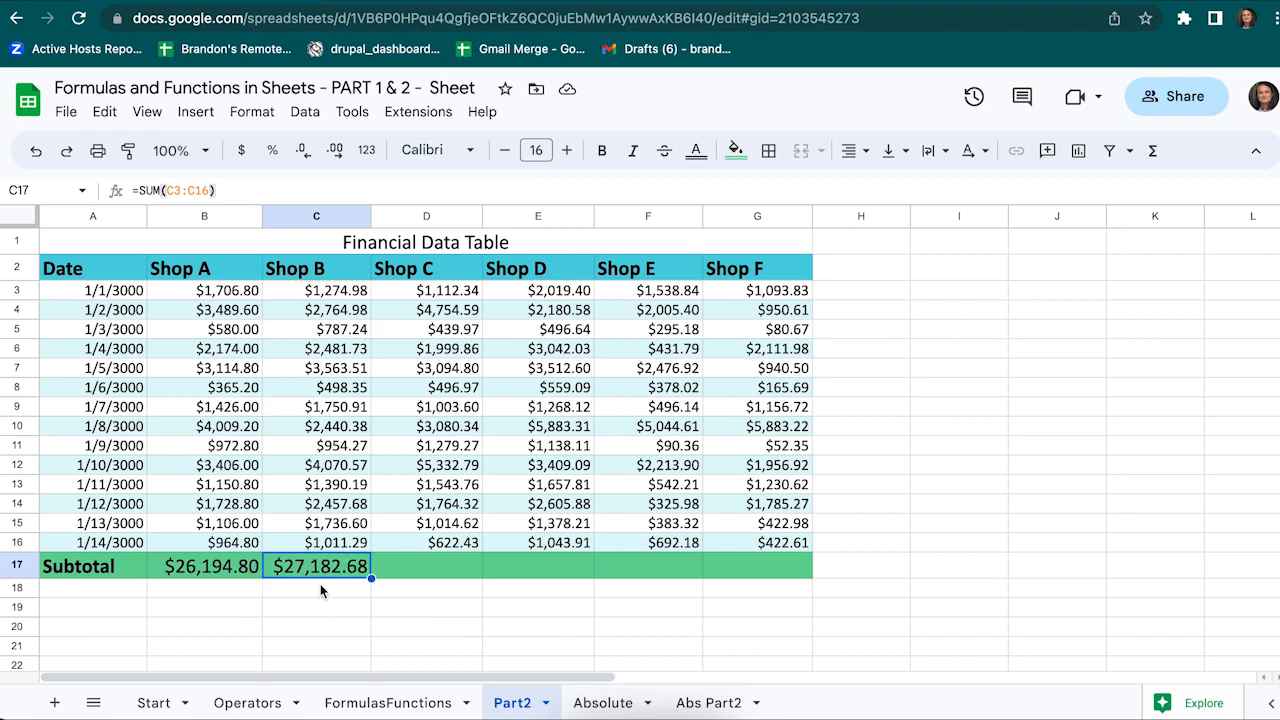
key(Delete)
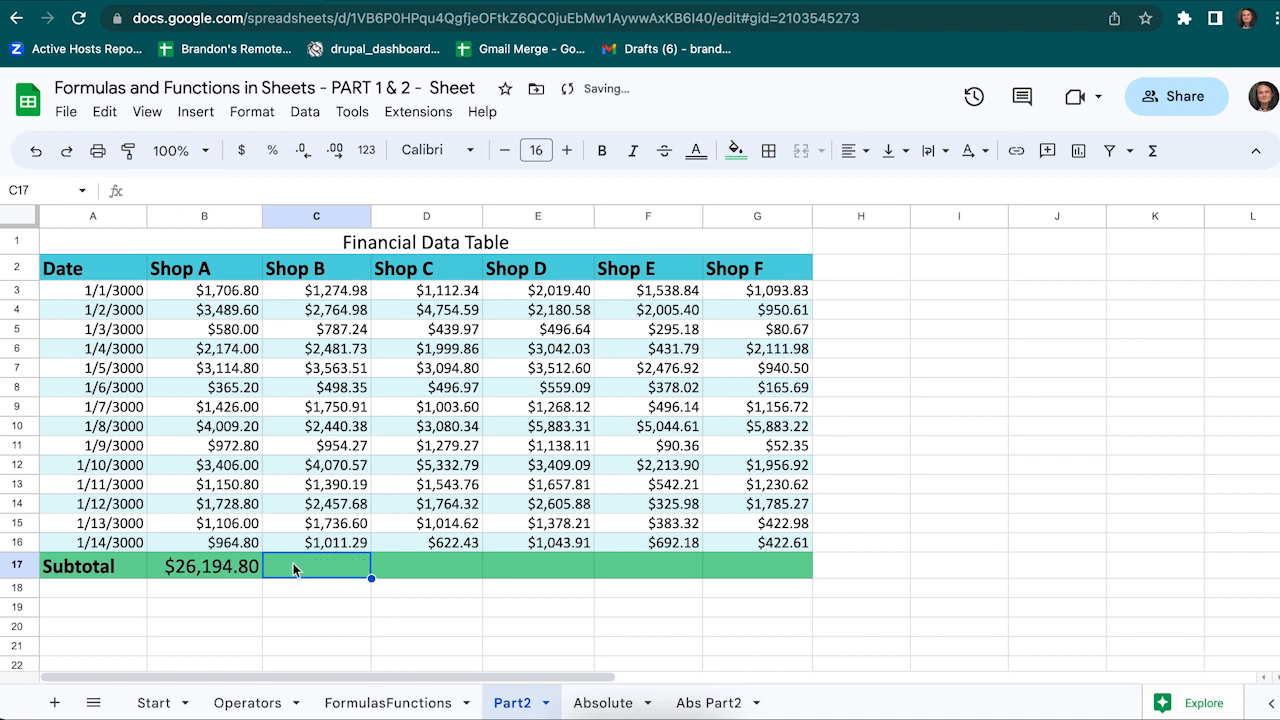
click(240, 564)
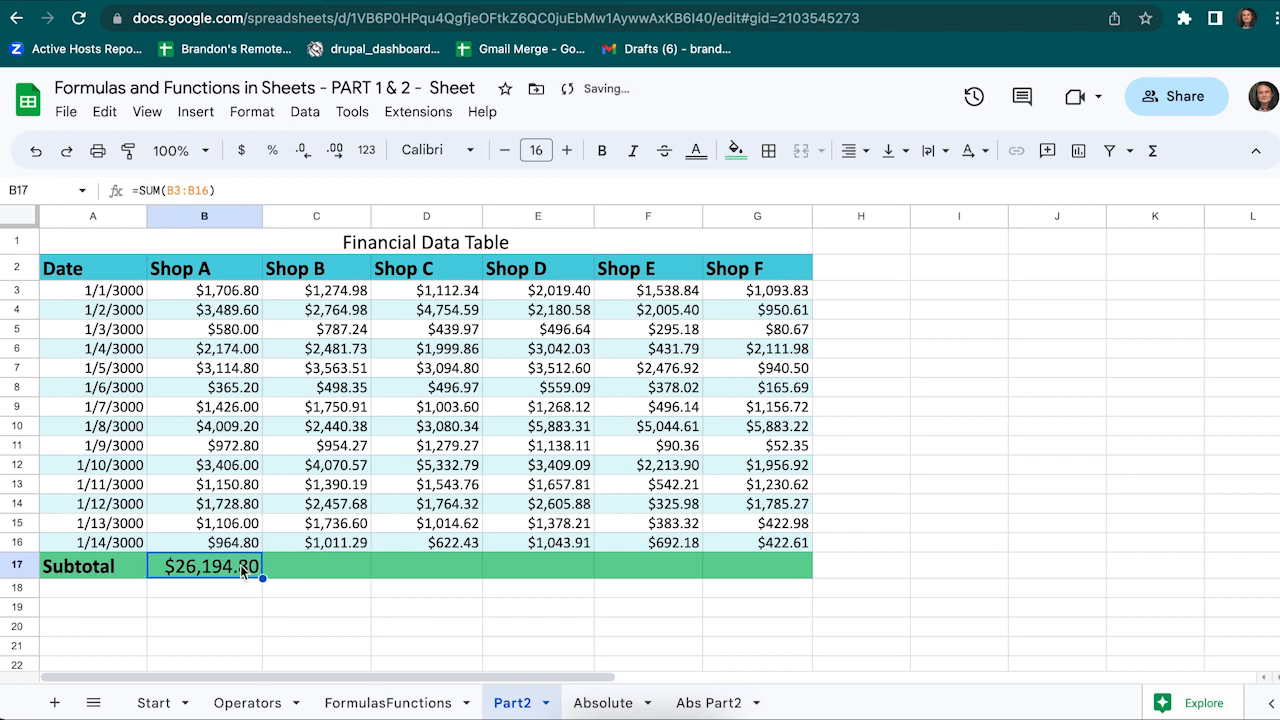
key(ctrl+c)
Paste the SUM subtotal formula into C17:G17 for Shops B through F
click(303, 568)
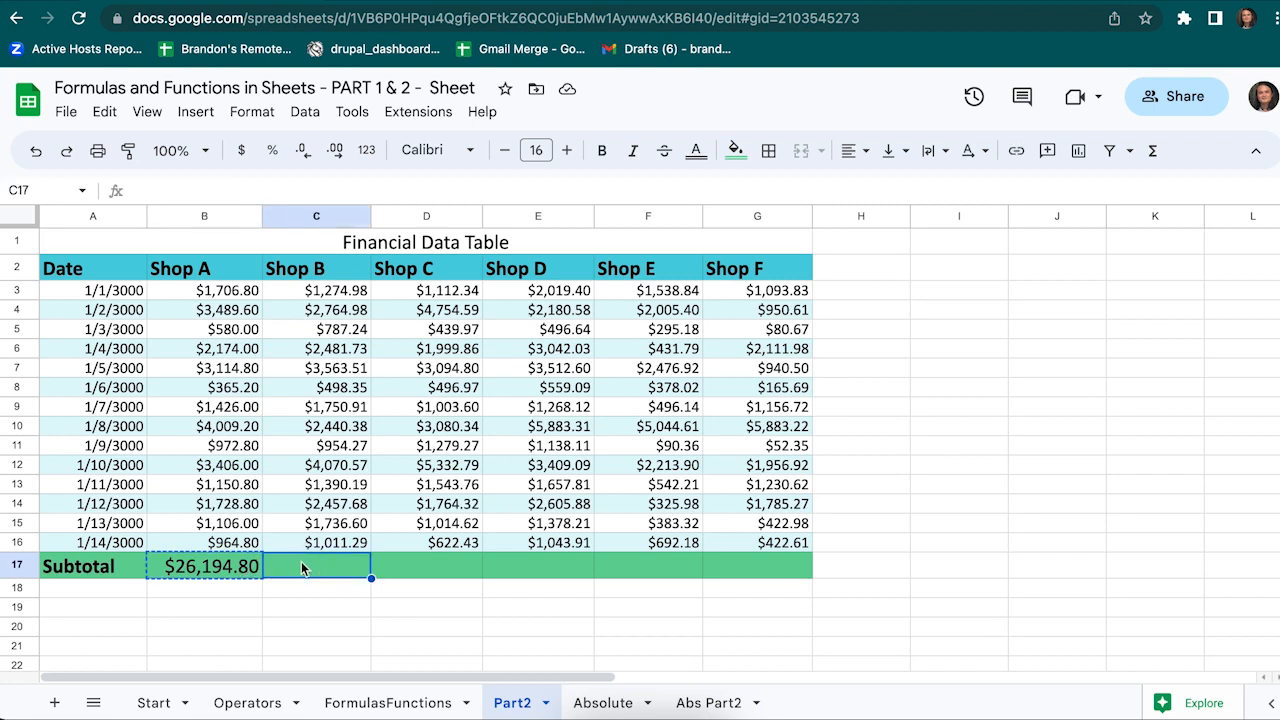
drag(303, 568, 771, 574)
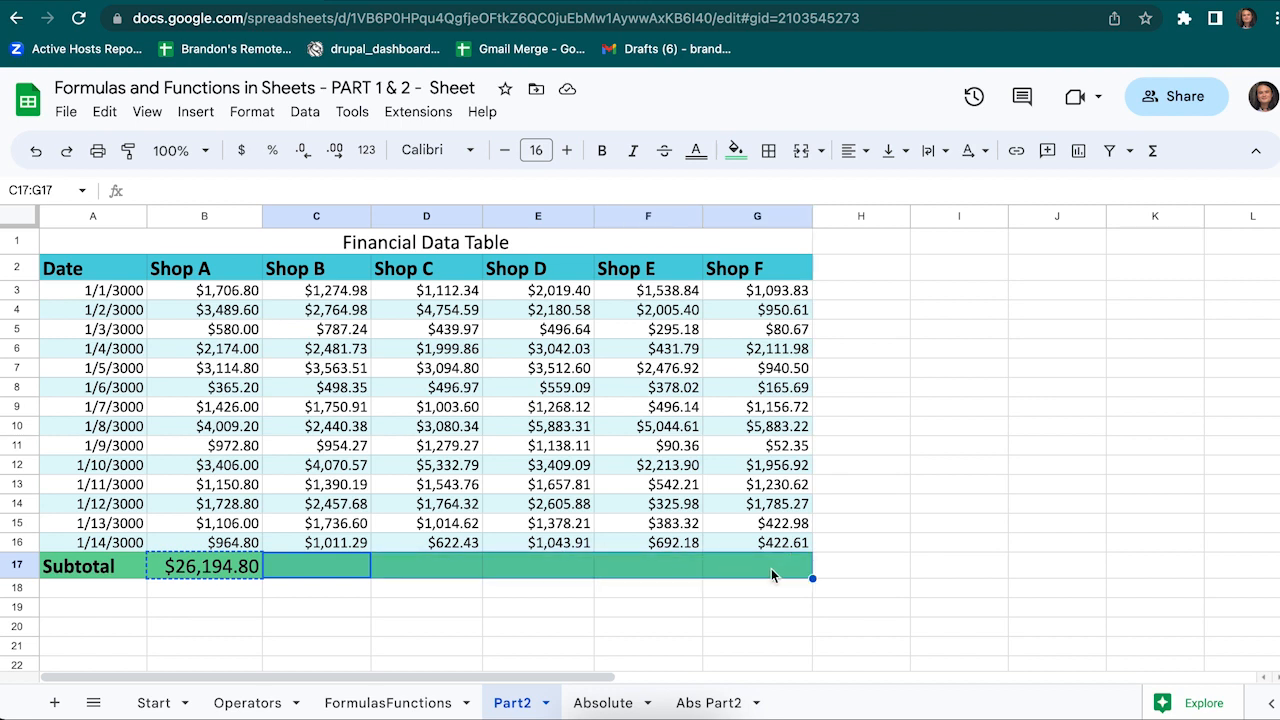
key(ctrl+v)
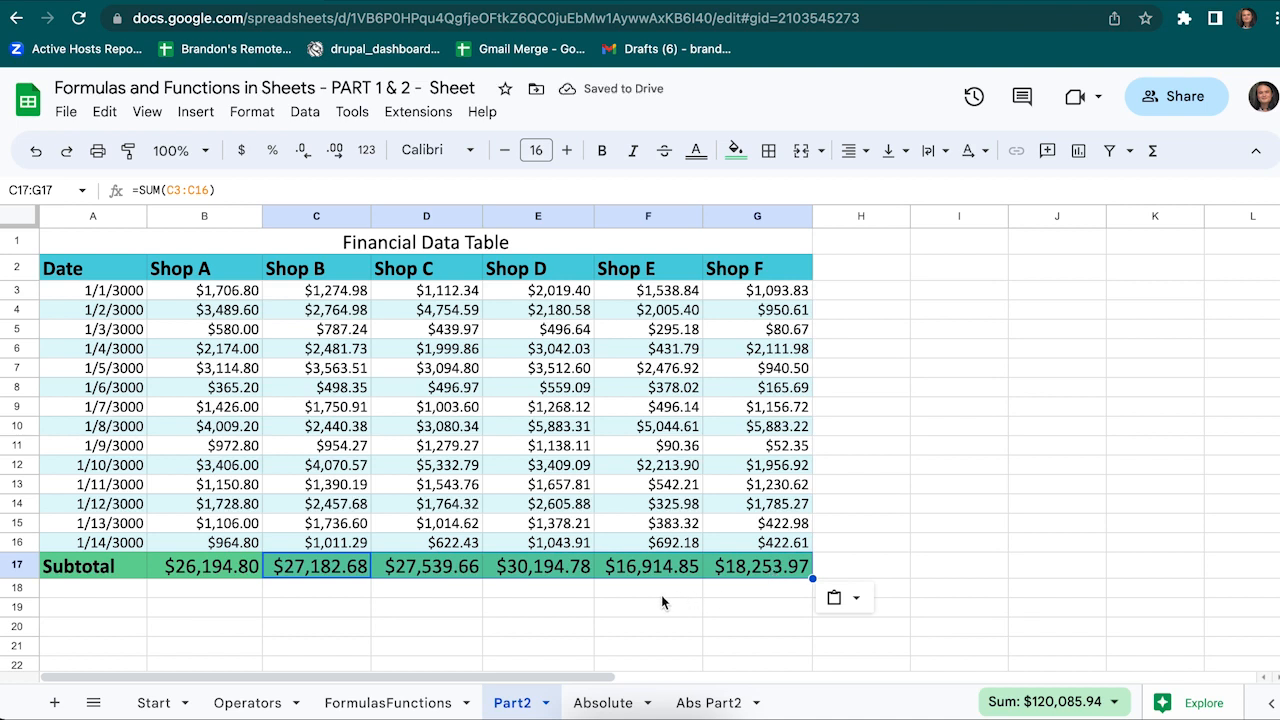
Check each Shop B–F subtotal formula, then switch to the Absolute sheet
double_click(342, 568)
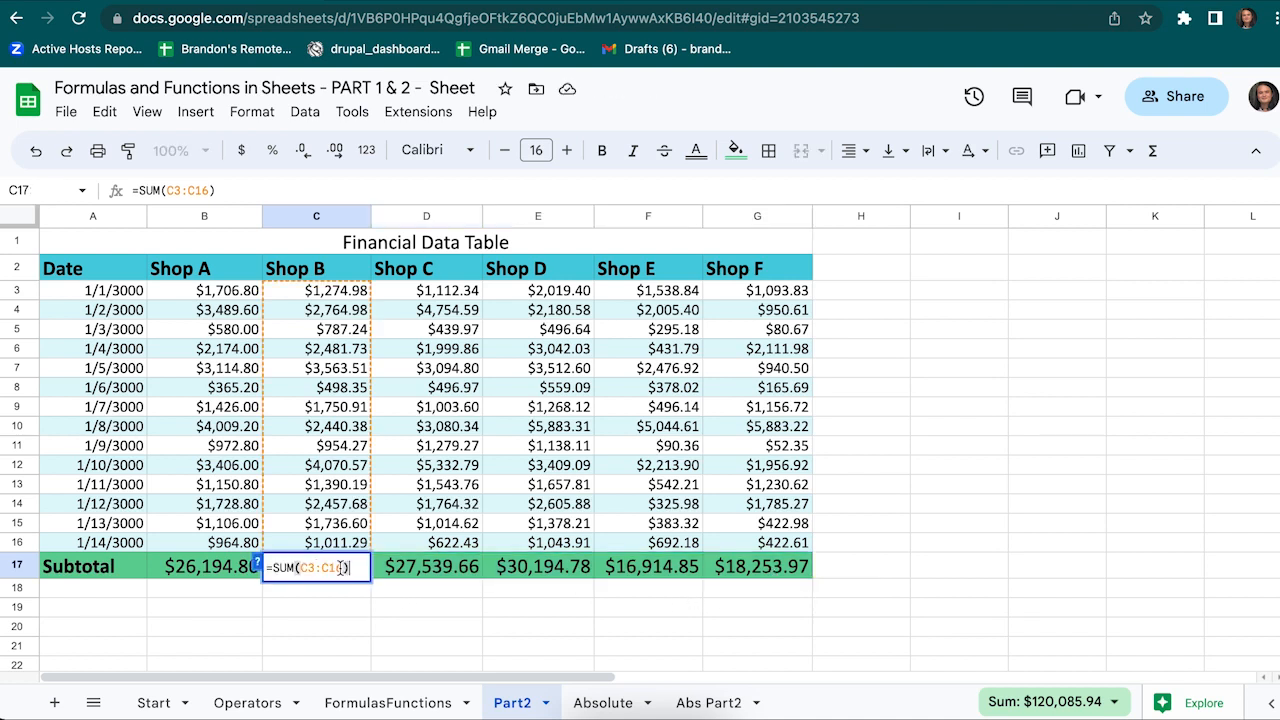
click(449, 569)
double_click(449, 569)
double_click(554, 568)
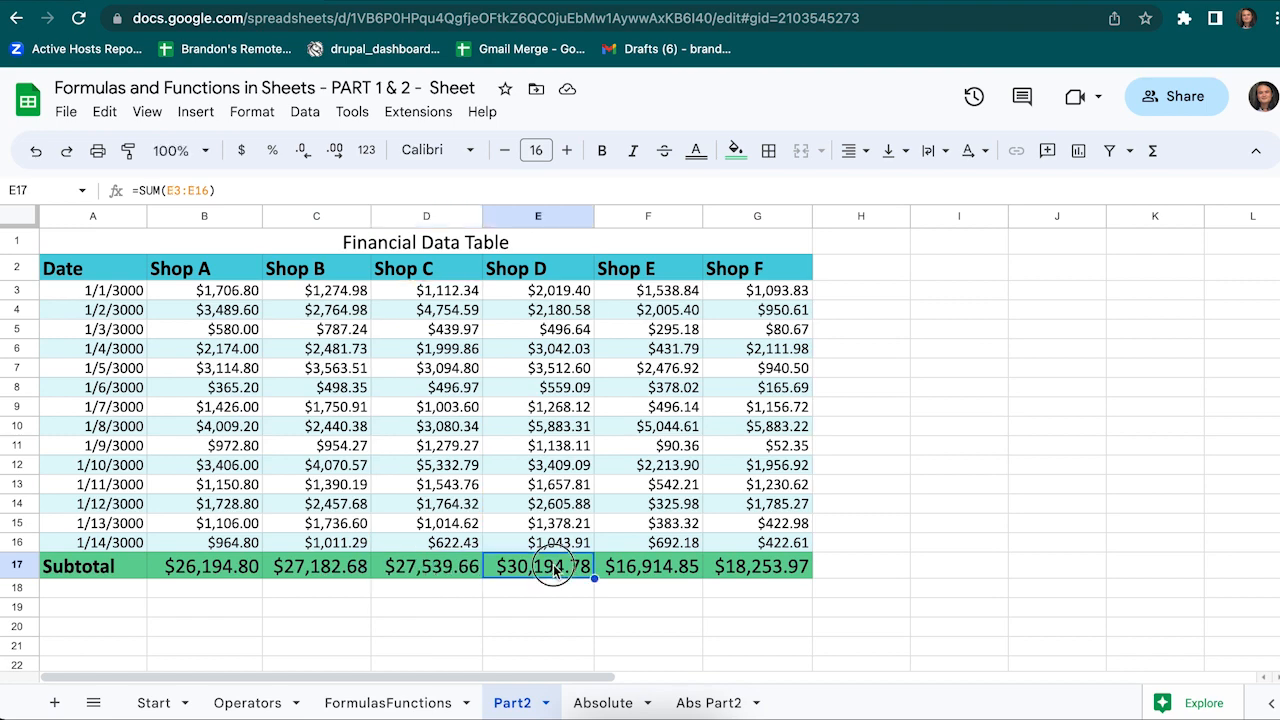
double_click(646, 570)
click(762, 566)
double_click(762, 566)
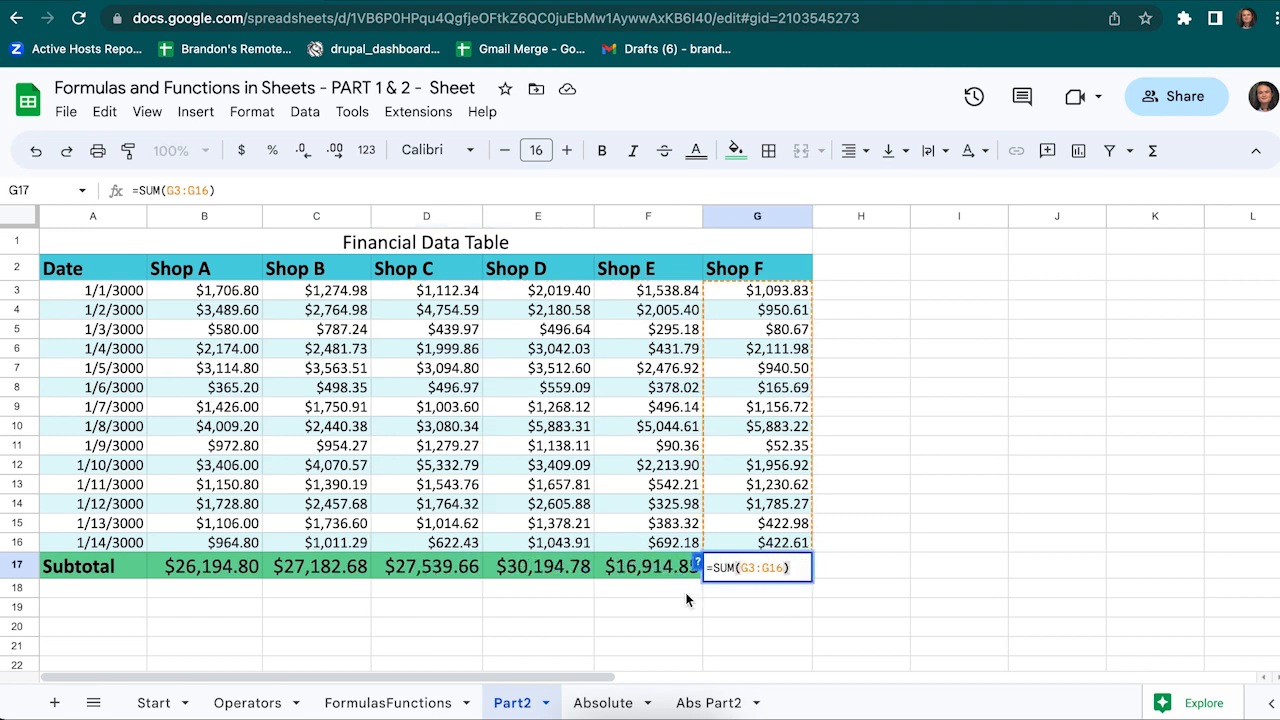
click(677, 598)
click(603, 703)
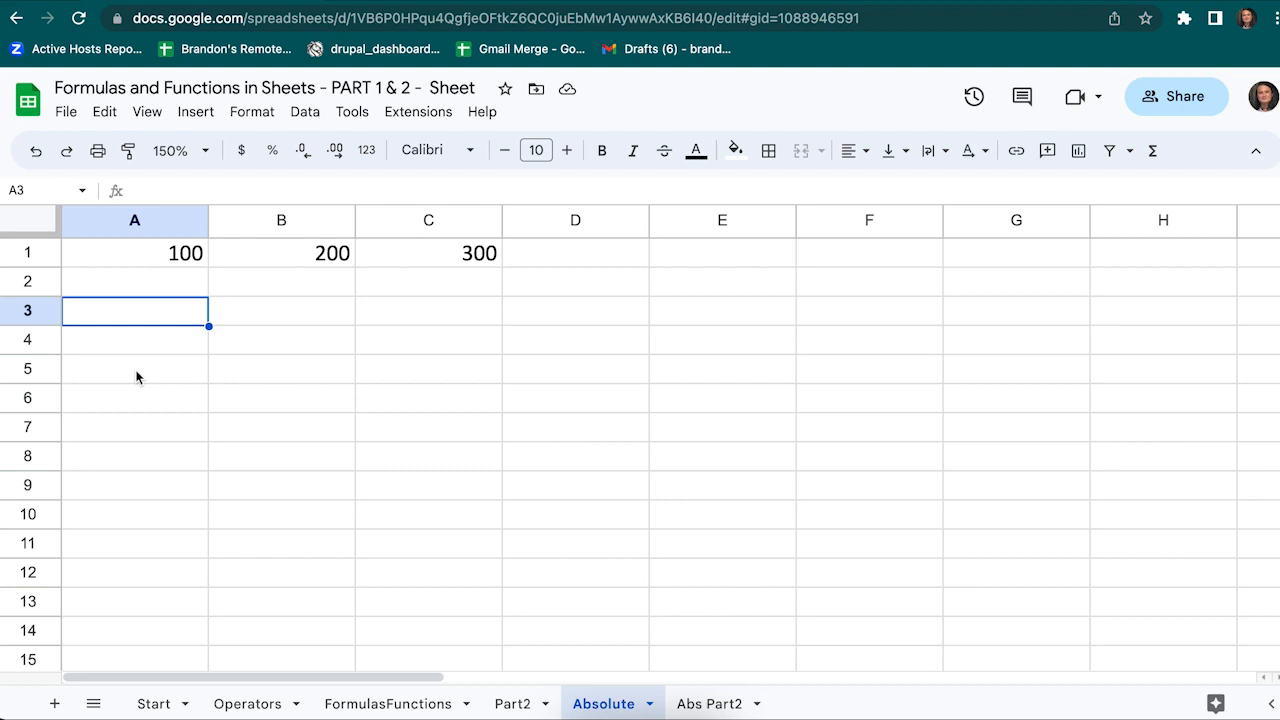
Enter =A1 in A3 and fill it to C3, so row 3 shows 100, 200, 300
text(=A1)
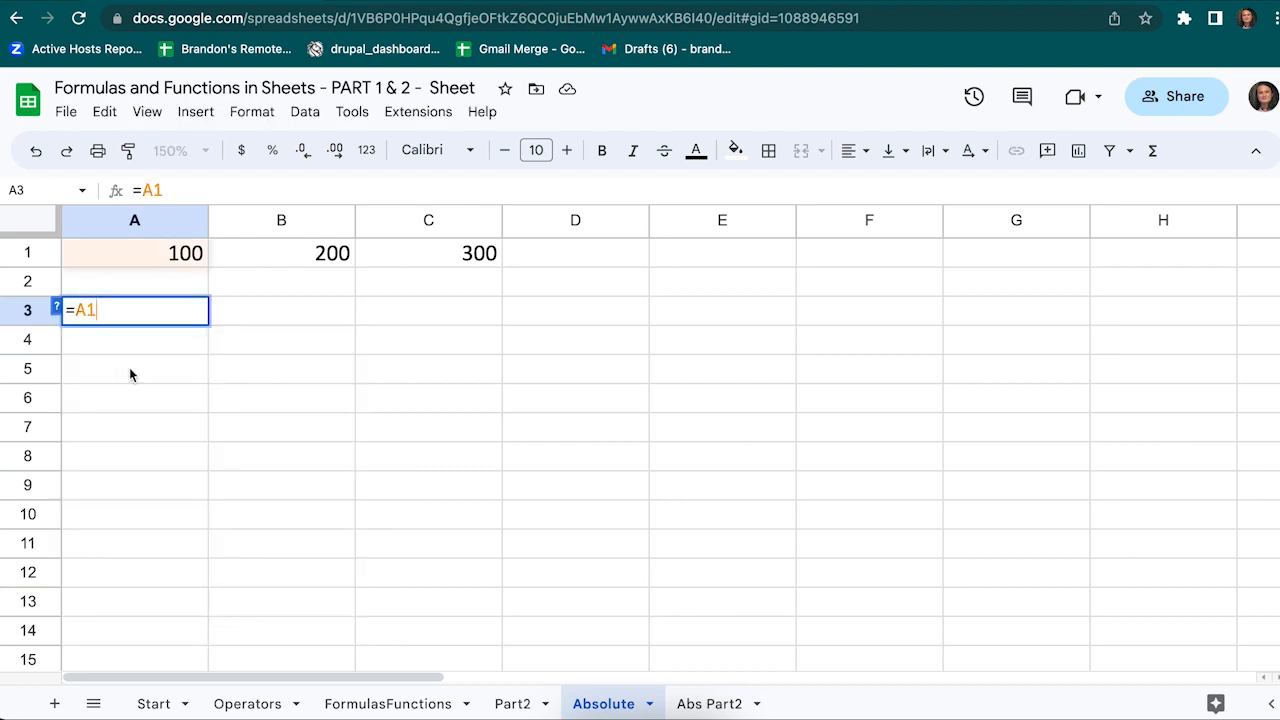
key(Return)
click(120, 318)
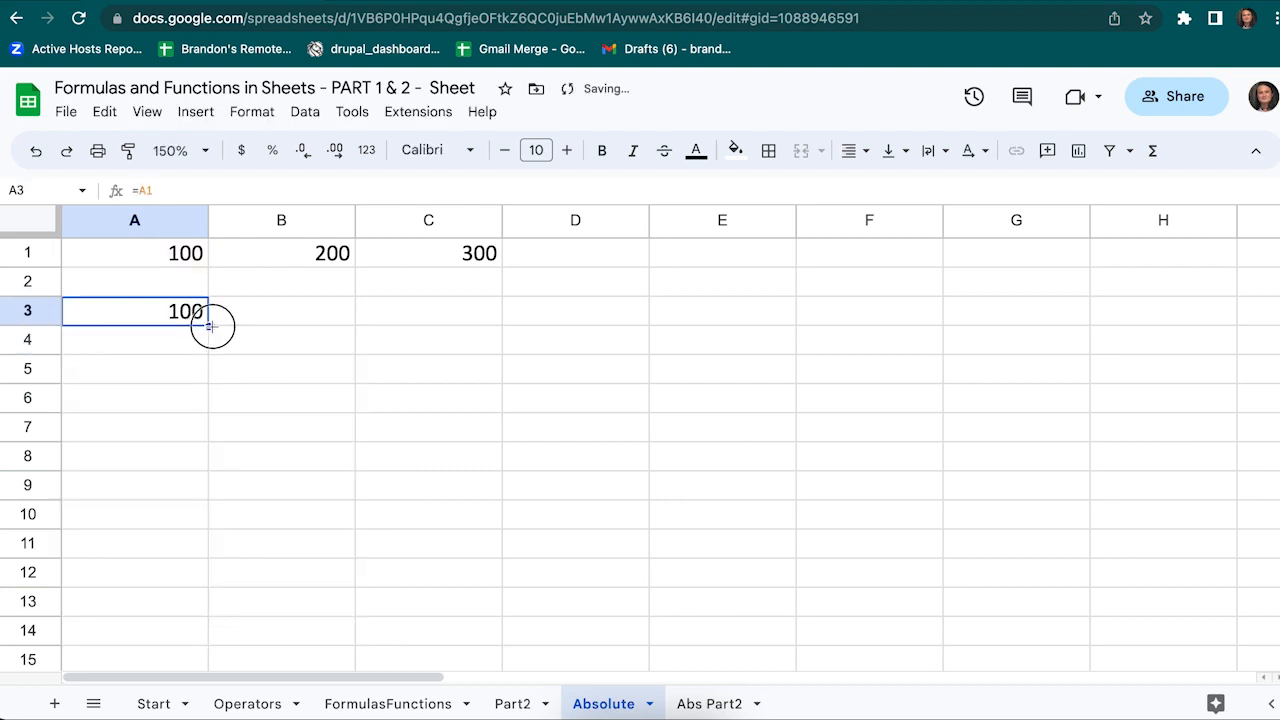
drag(208, 325, 488, 316)
click(391, 362)
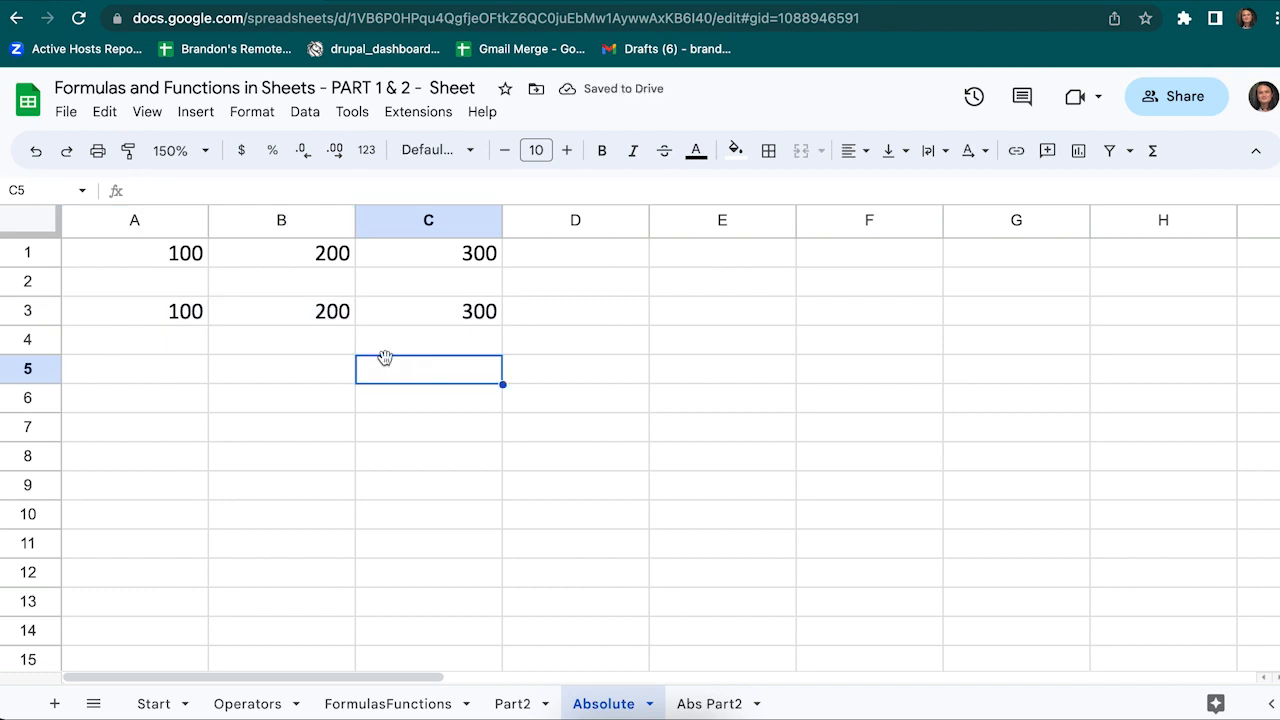
double_click(182, 310)
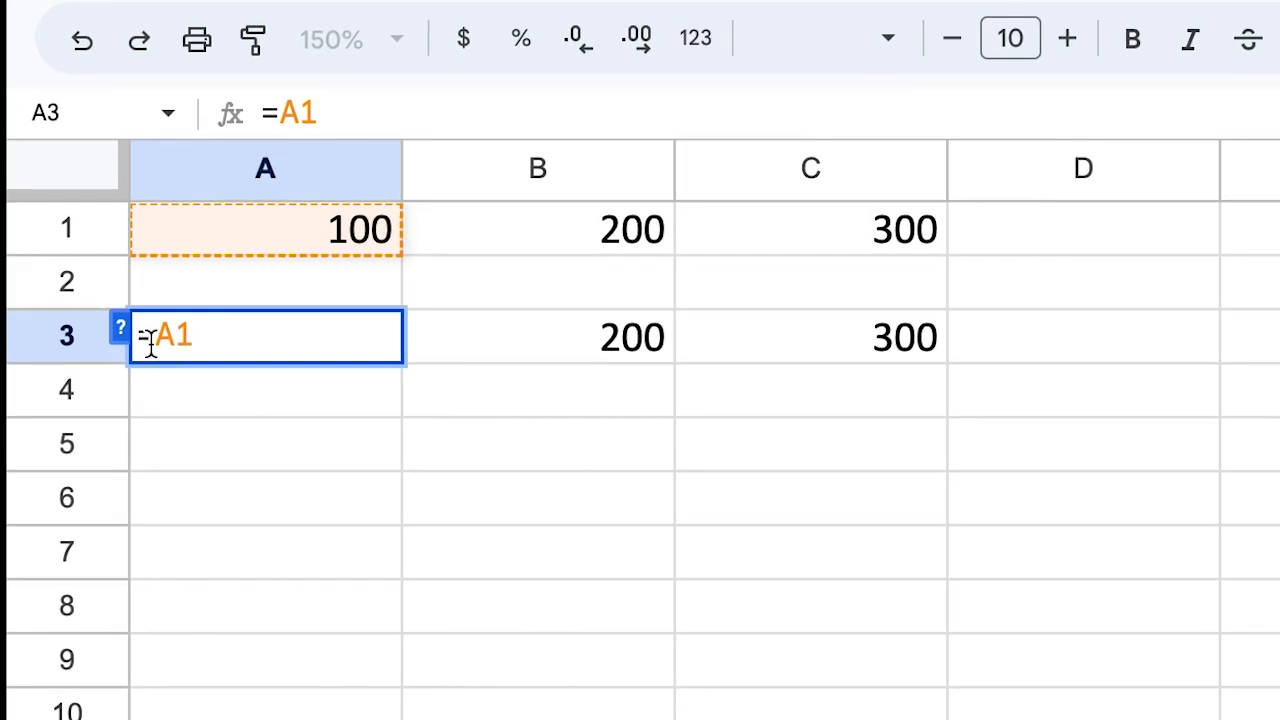
Change A3's formula to the absolute reference =$A$1
click(148, 343)
text($)
click(194, 336)
text($)
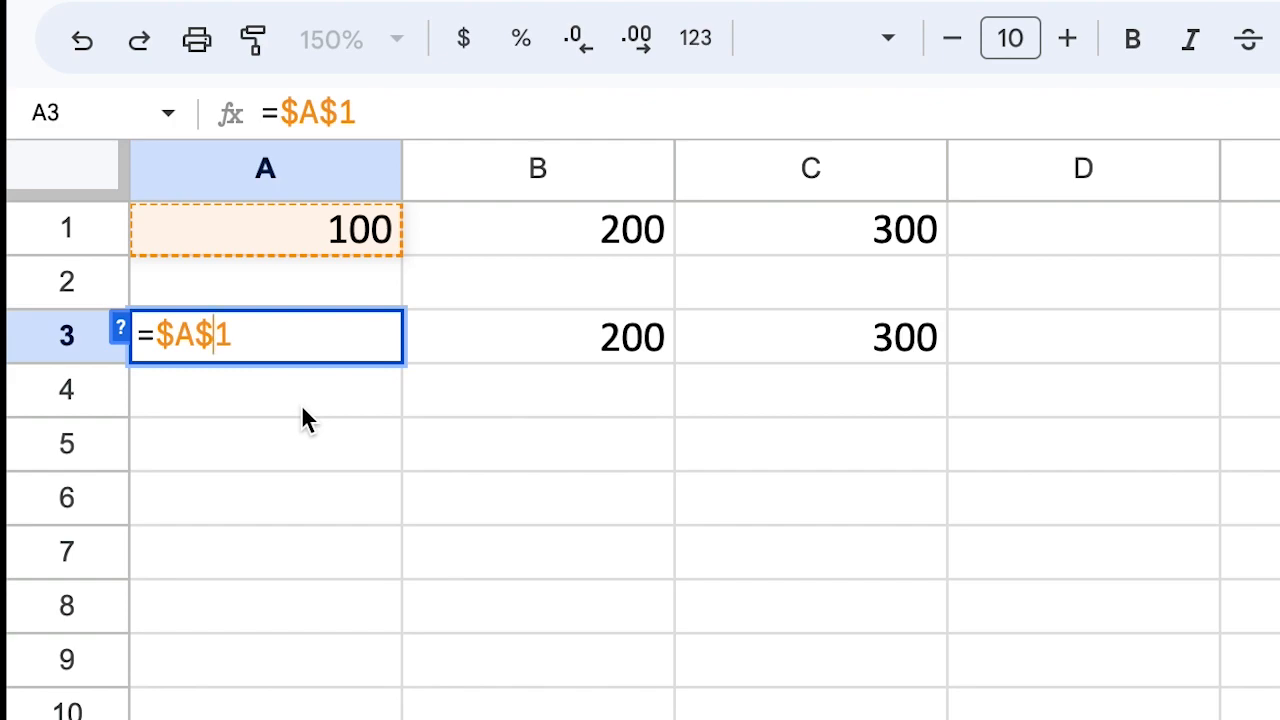
key(Return)
Fill =$A$1 across to C3 so every cell shows 100, then go to Abs Part2
click(318, 332)
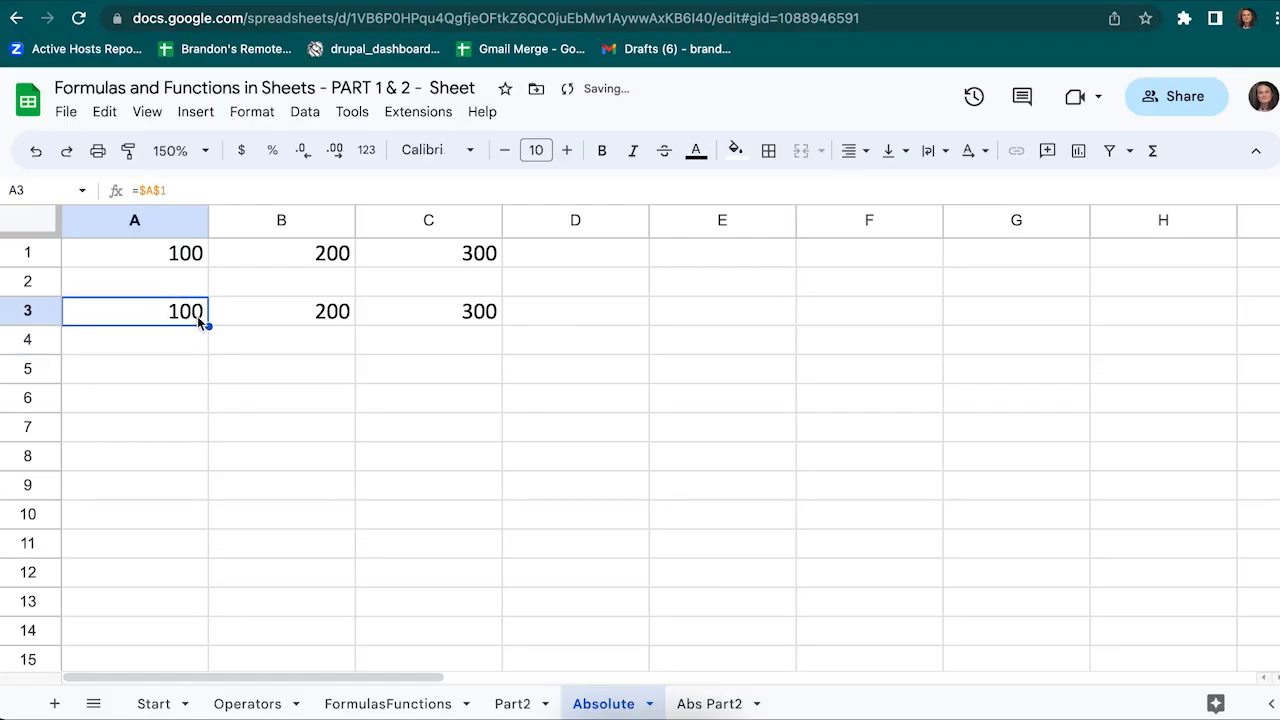
drag(208, 326, 455, 325)
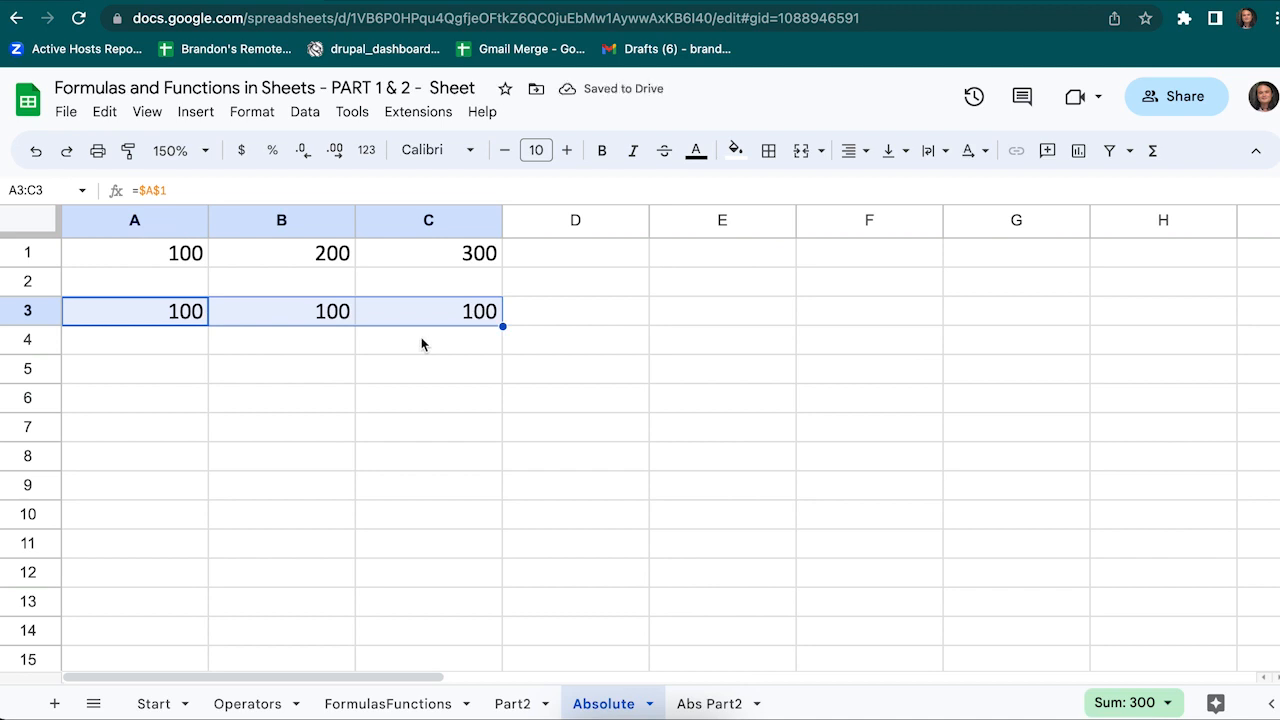
click(421, 337)
double_click(334, 313)
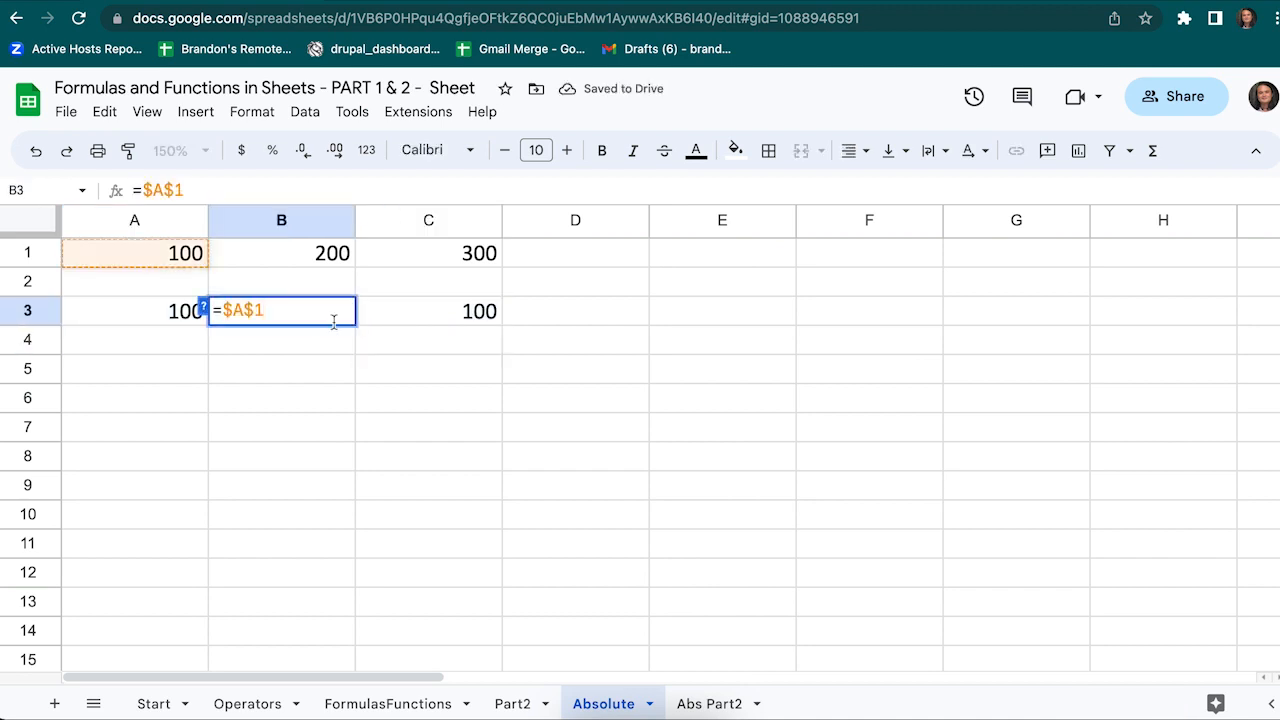
key(Escape)
double_click(437, 314)
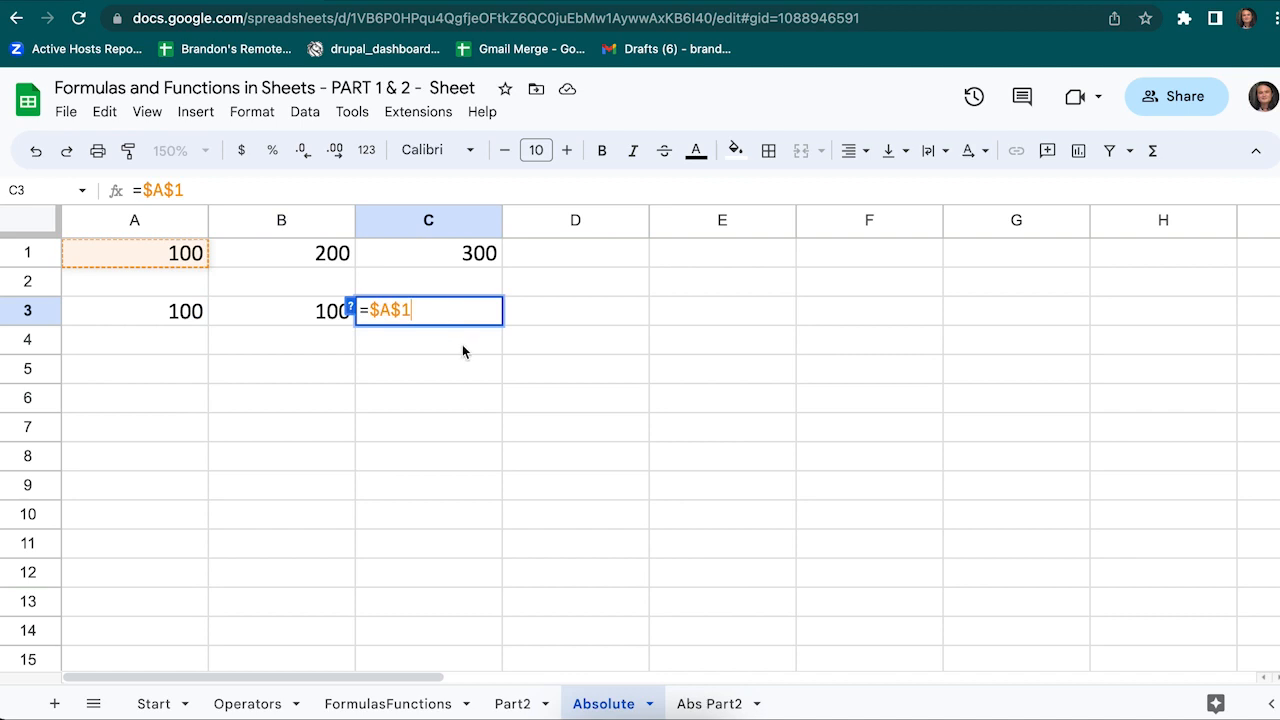
key(Escape)
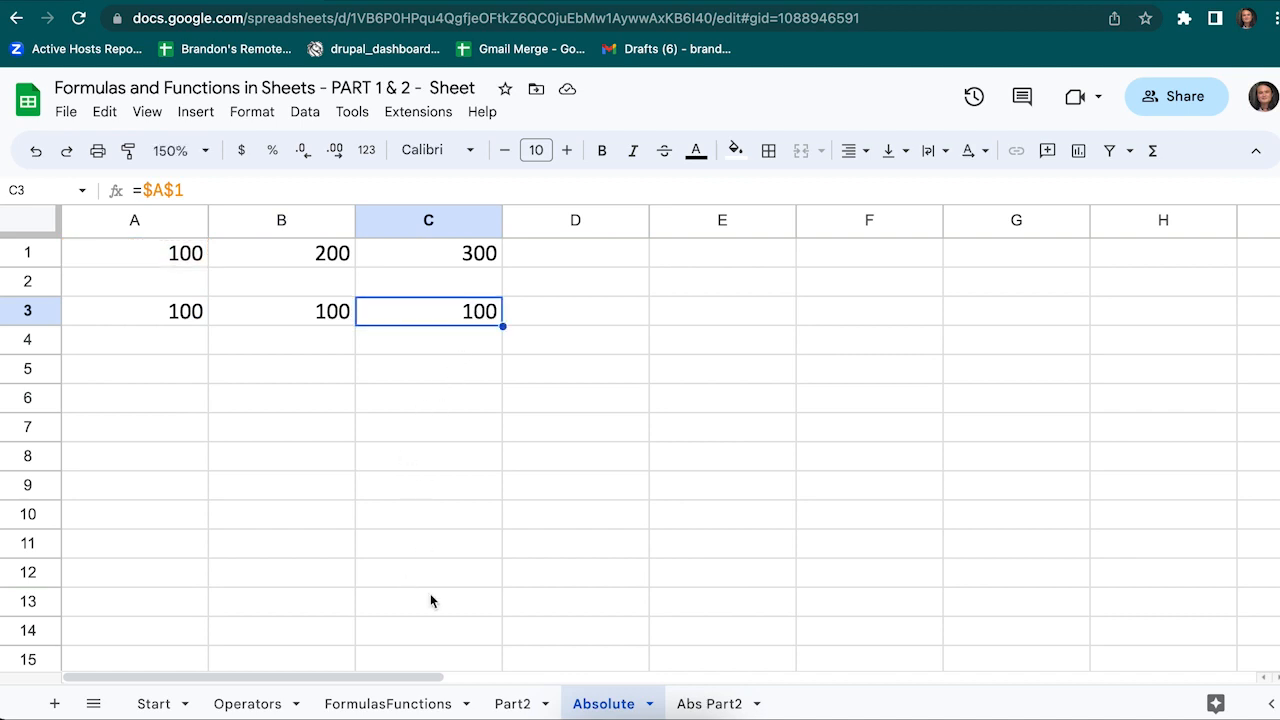
click(700, 706)
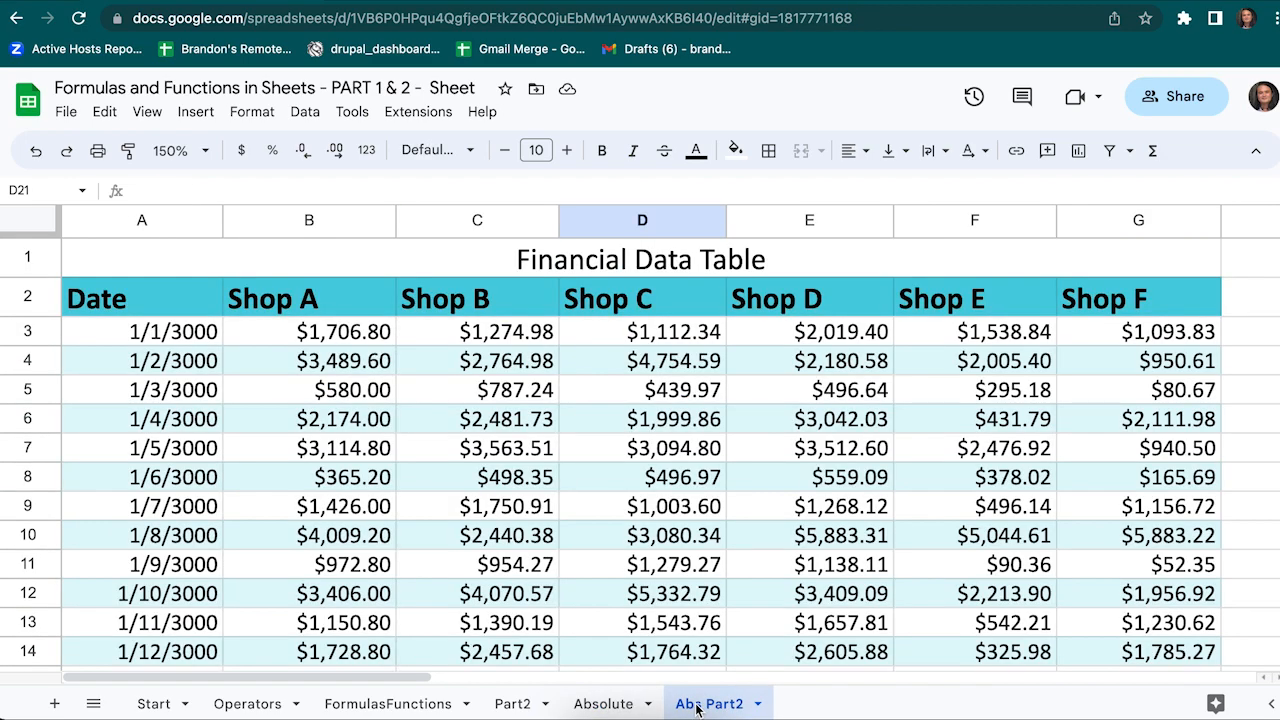
Enter =B17*A22 in B18 to compute Shop A's tax of $2,324.79
click(205, 150)
click(170, 245)
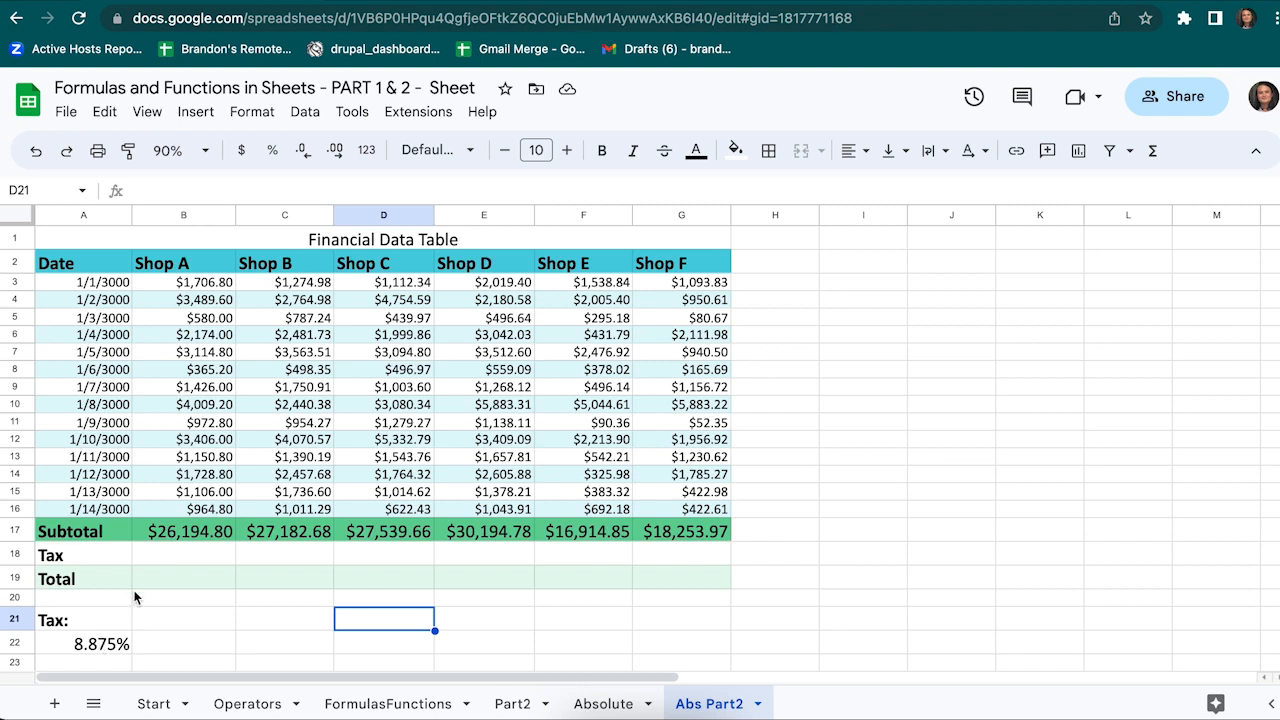
click(156, 558)
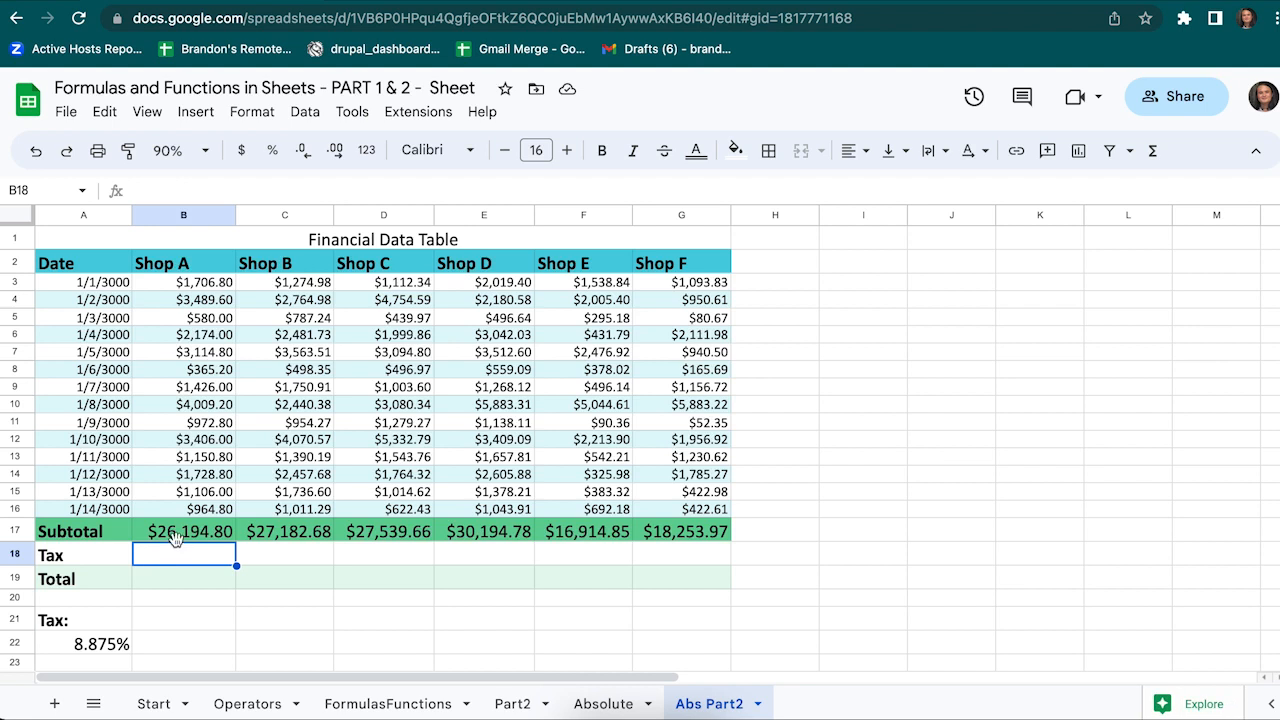
text(=)
click(180, 532)
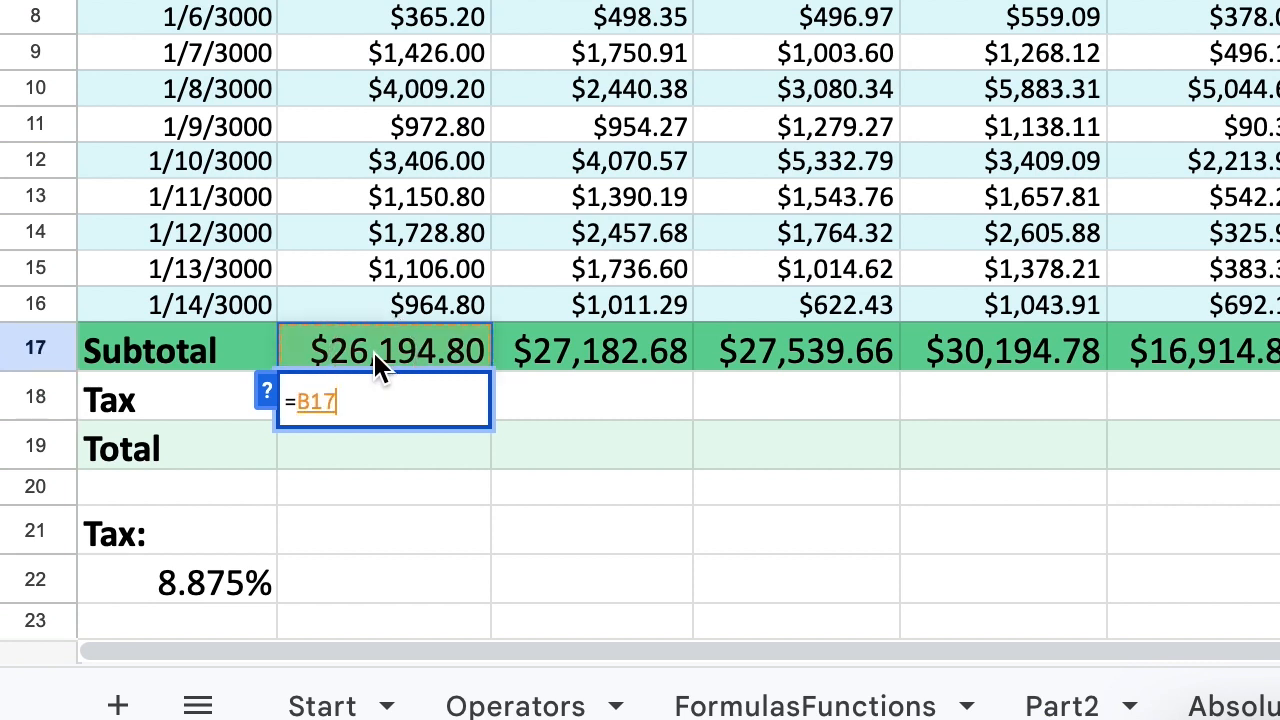
text(*)
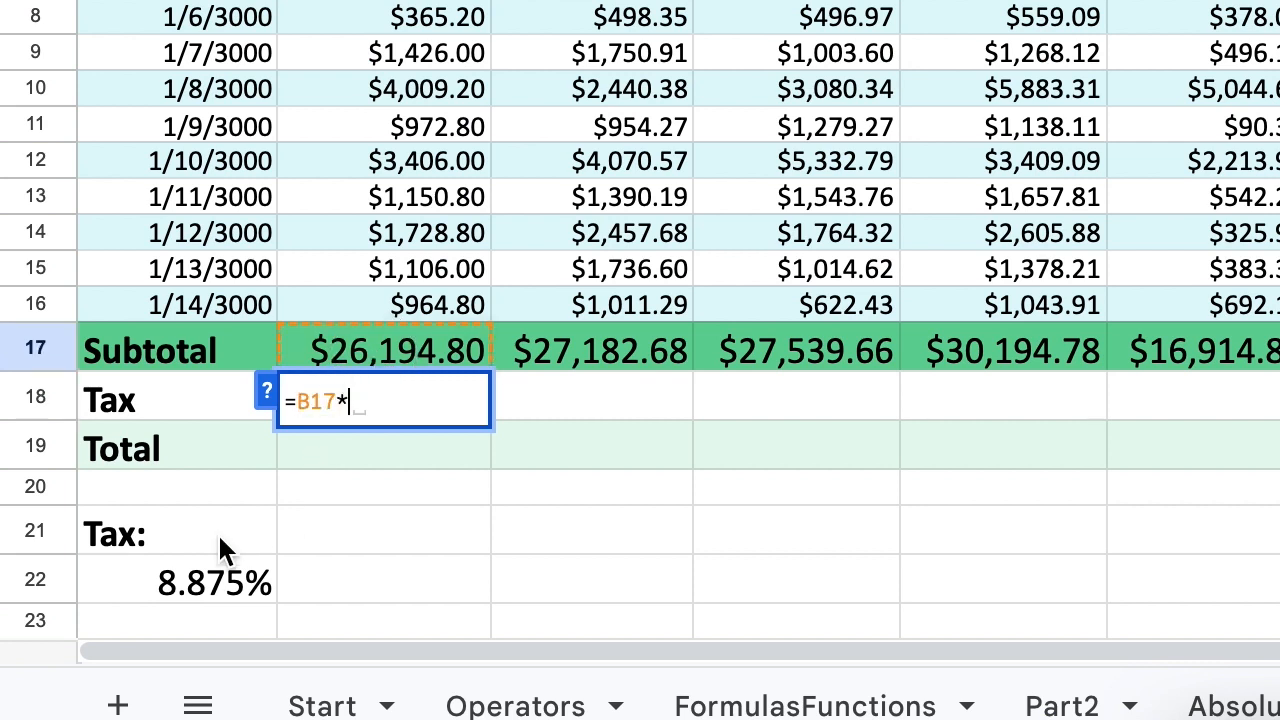
click(215, 580)
key(Return)
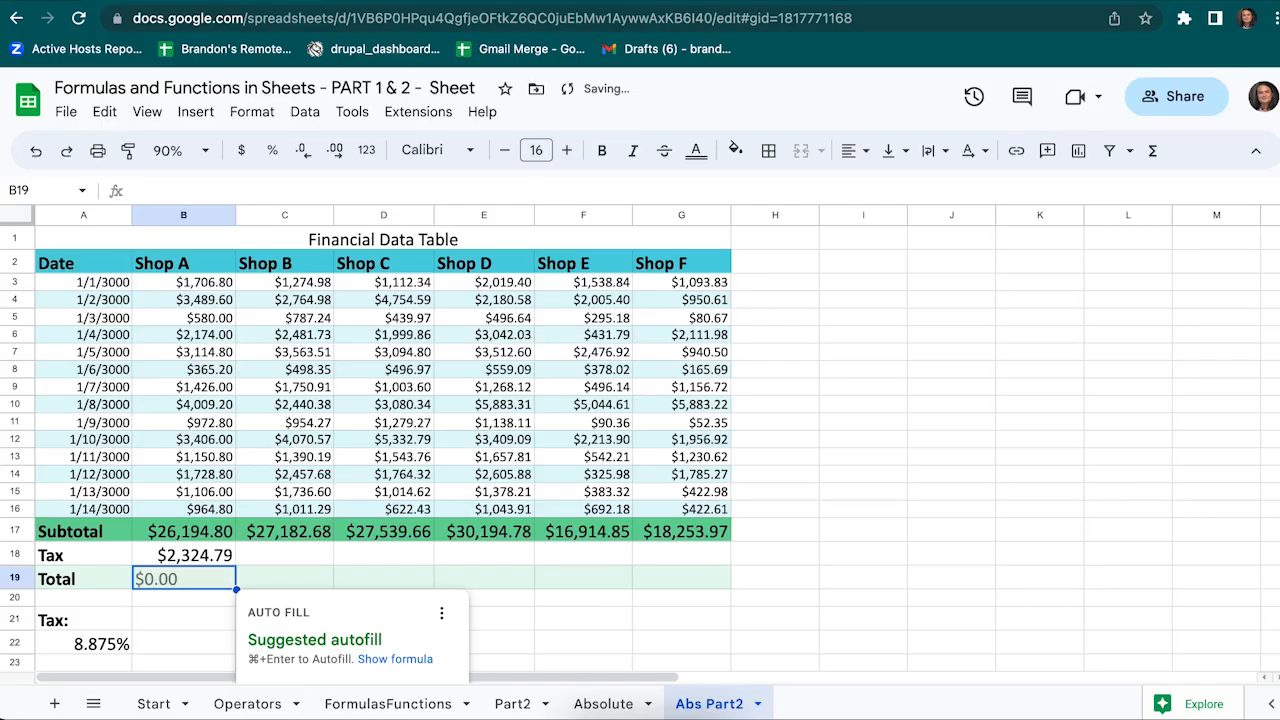
key(Escape)
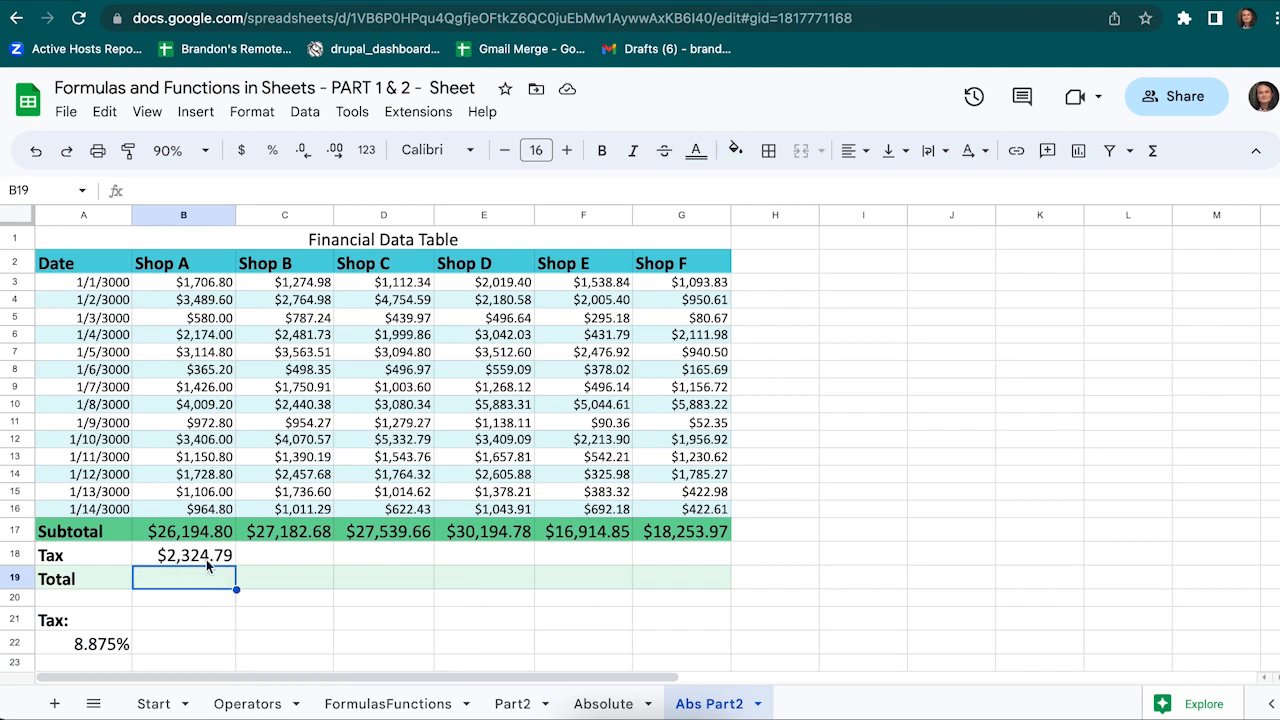
Copy B18's tax formula into C18:G18 for Shops B–F
click(209, 565)
key(ctrl+c)
click(323, 557)
key(shift+Right)
key(shift+Right)
key(shift+Right)
key(shift+Right)
key(ctrl+v)
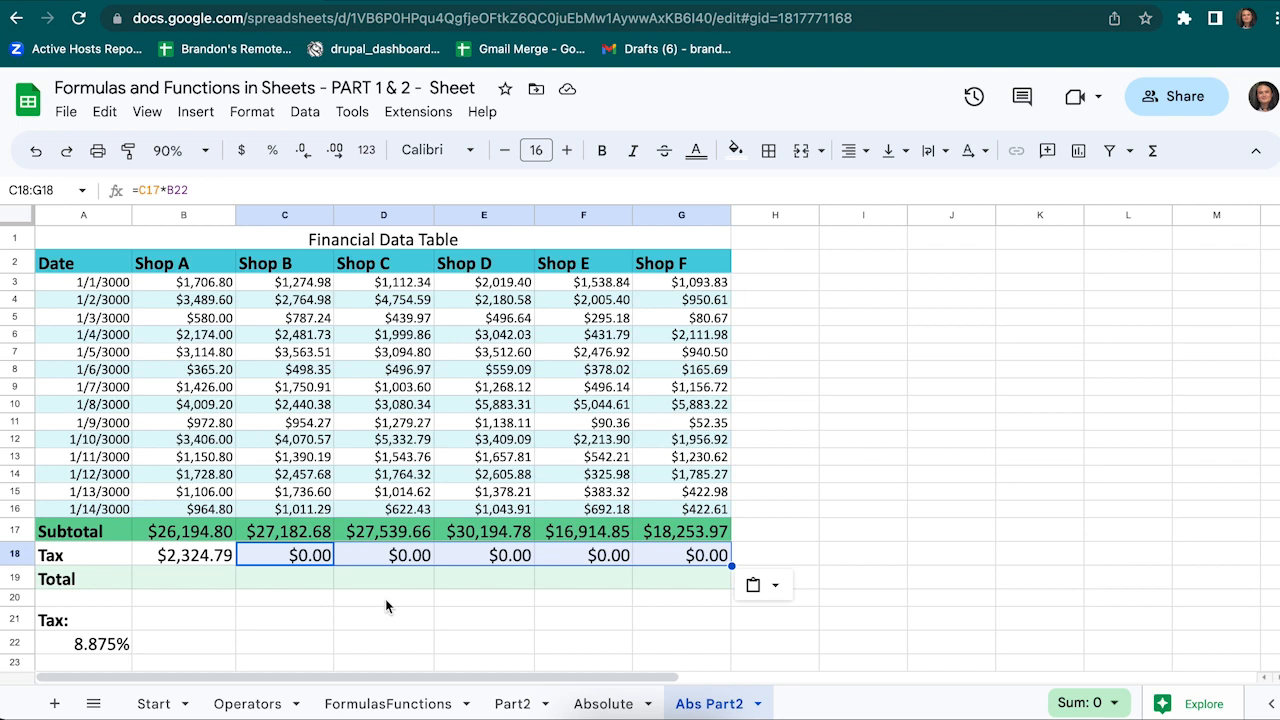
Inspect the pasted tax formulas, which show $0.00 because the rate reference shifted (e.g. =D17*C22)
click(384, 598)
double_click(314, 558)
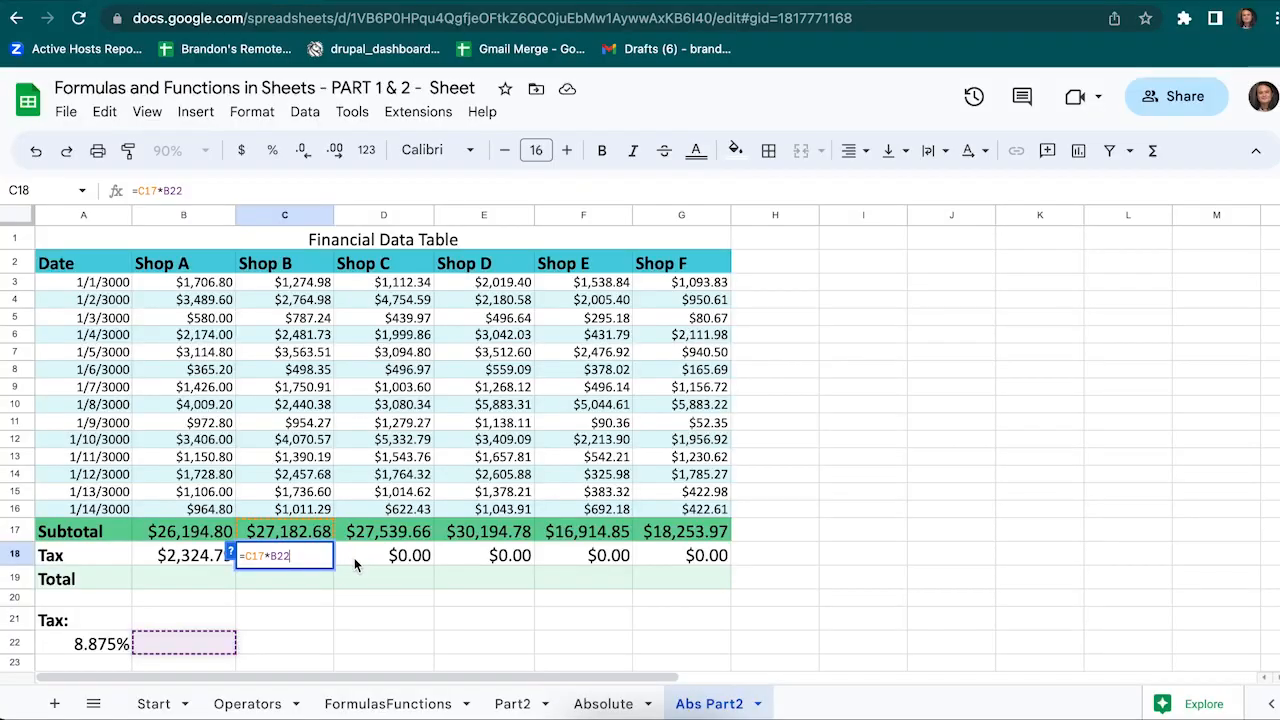
click(728, 413)
double_click(362, 563)
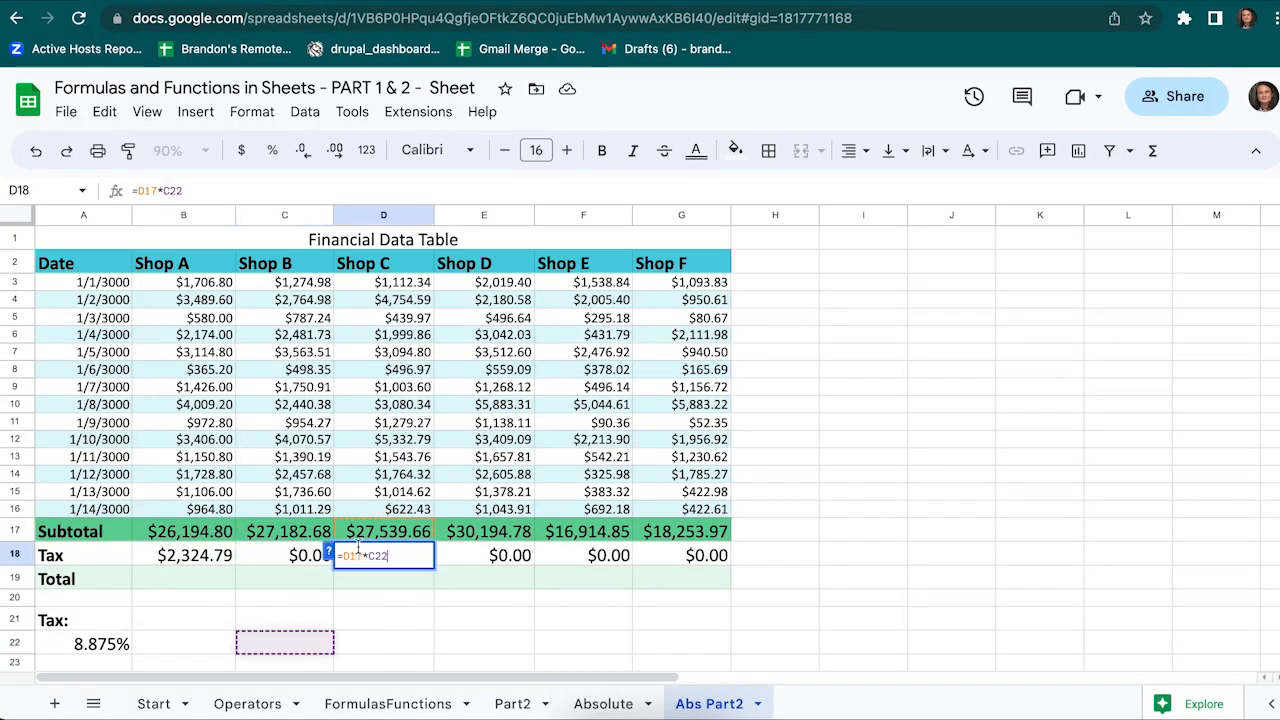
key(Escape)
click(498, 563)
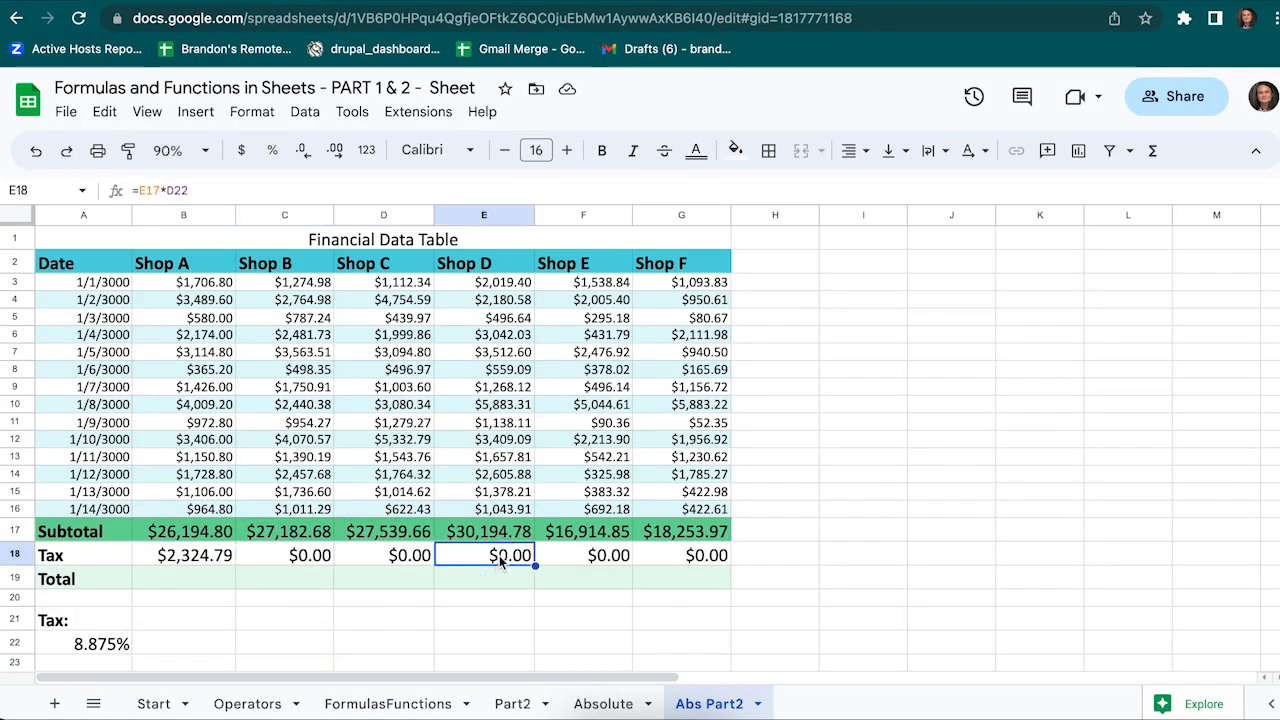
double_click(500, 557)
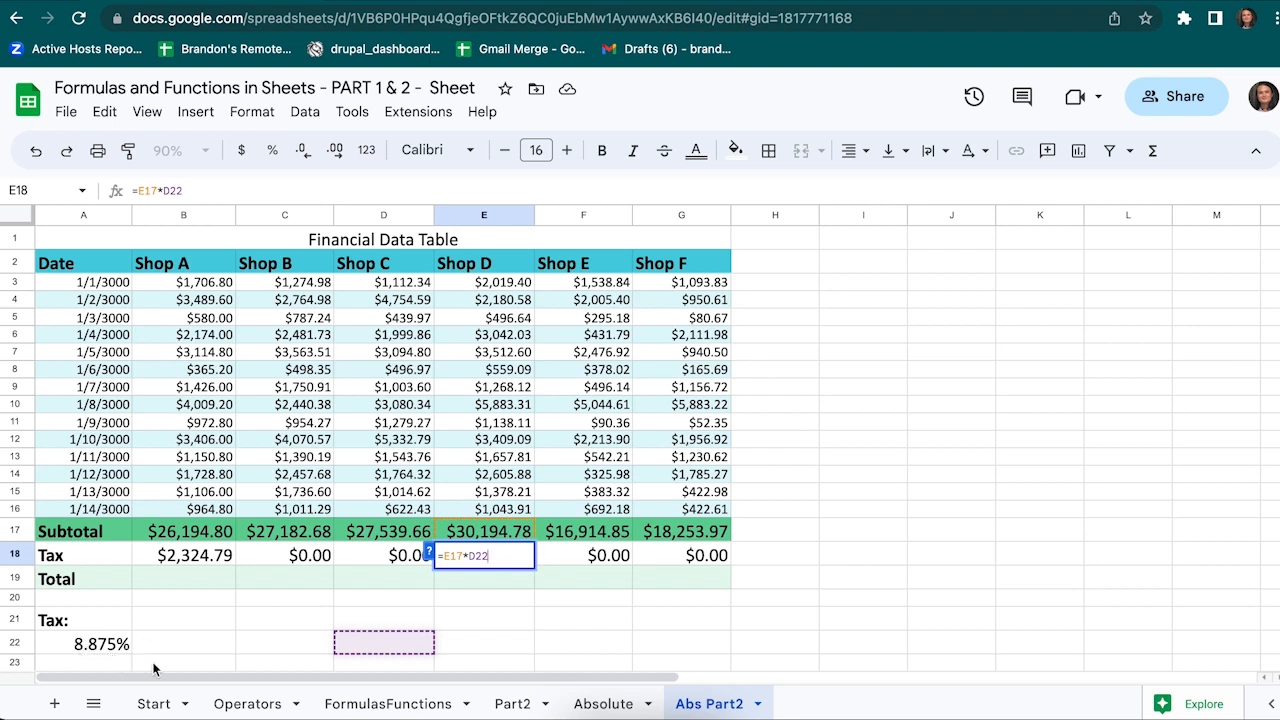
key(Escape)
click(365, 555)
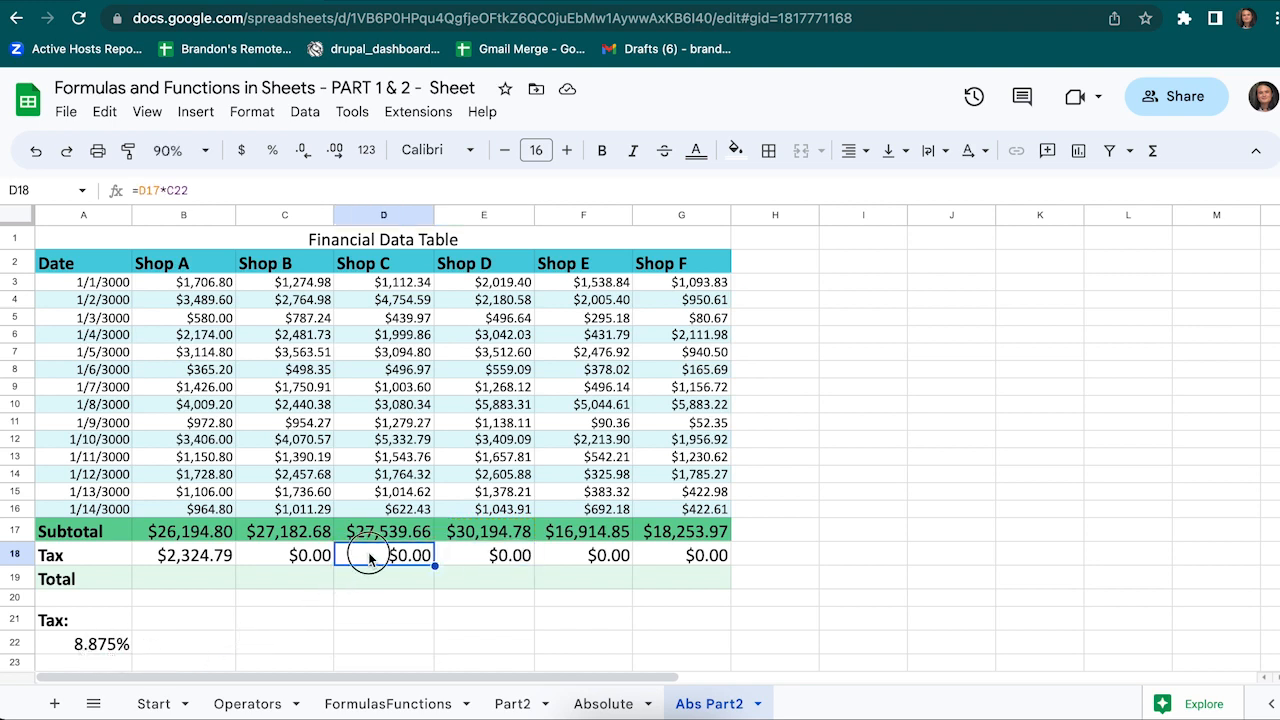
key(Return)
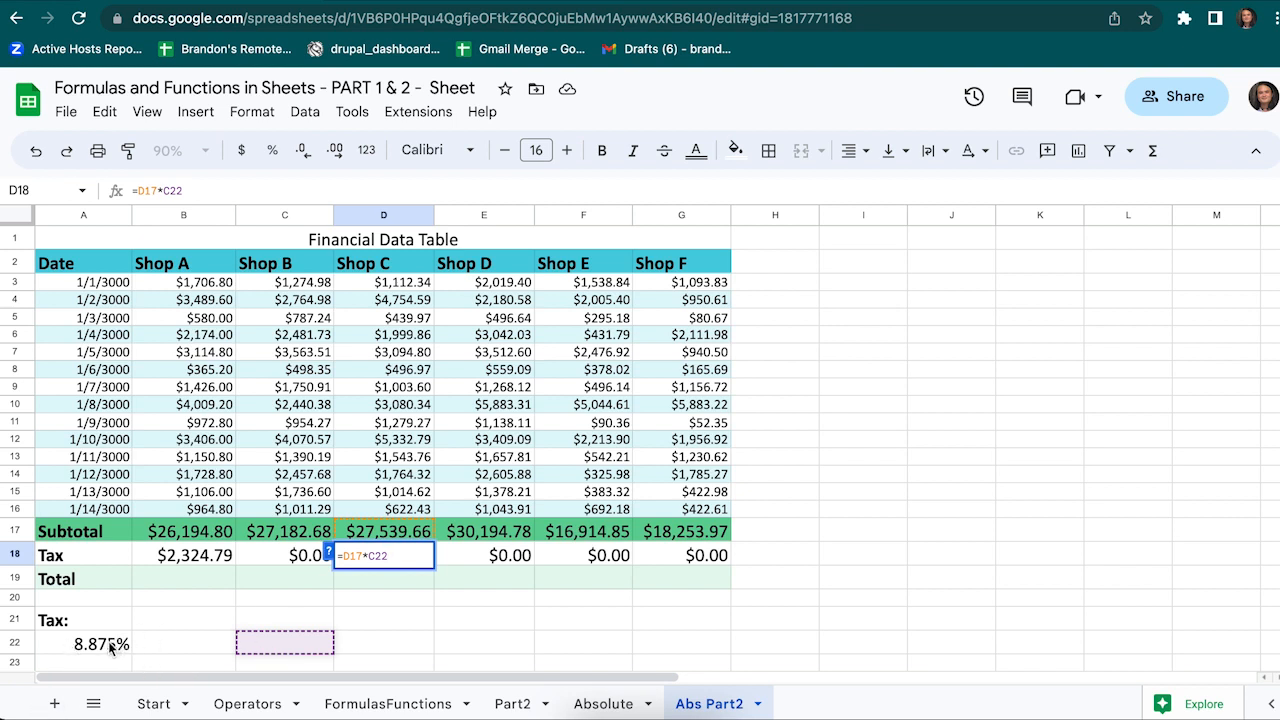
key(Escape)
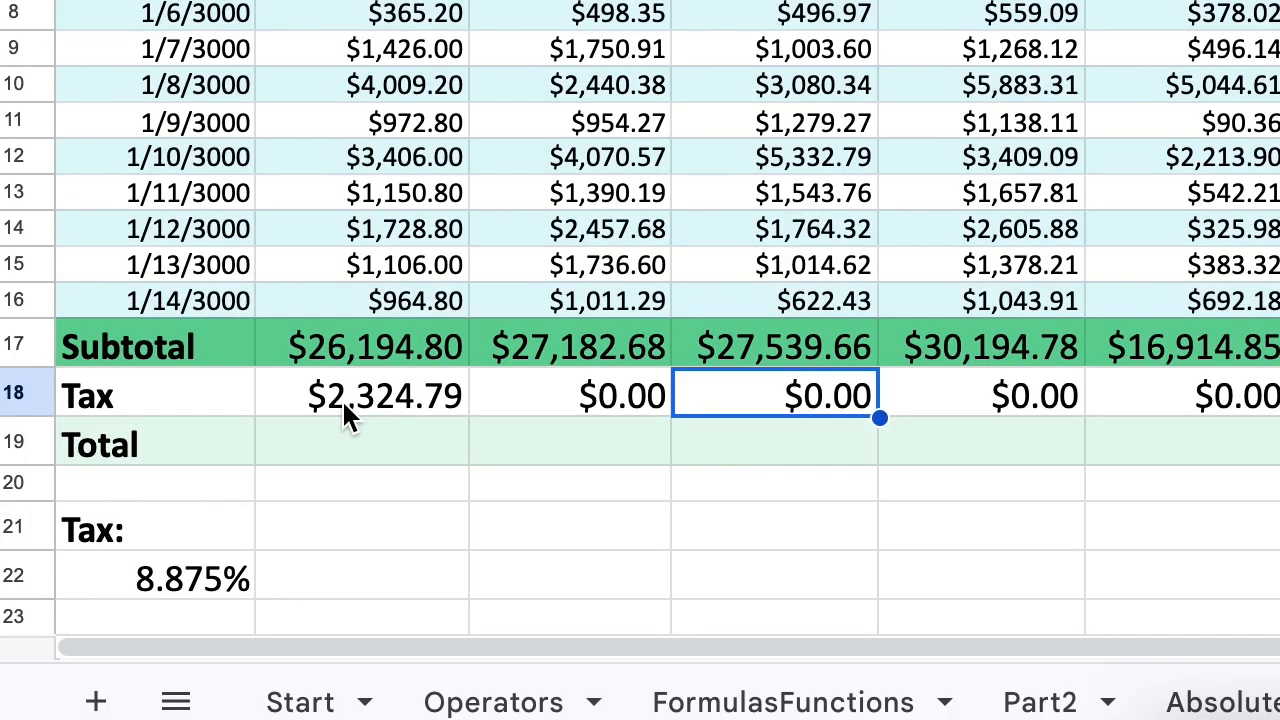
Edit B18's formula to =B17*$A$22, locking the tax rate cell
double_click(342, 399)
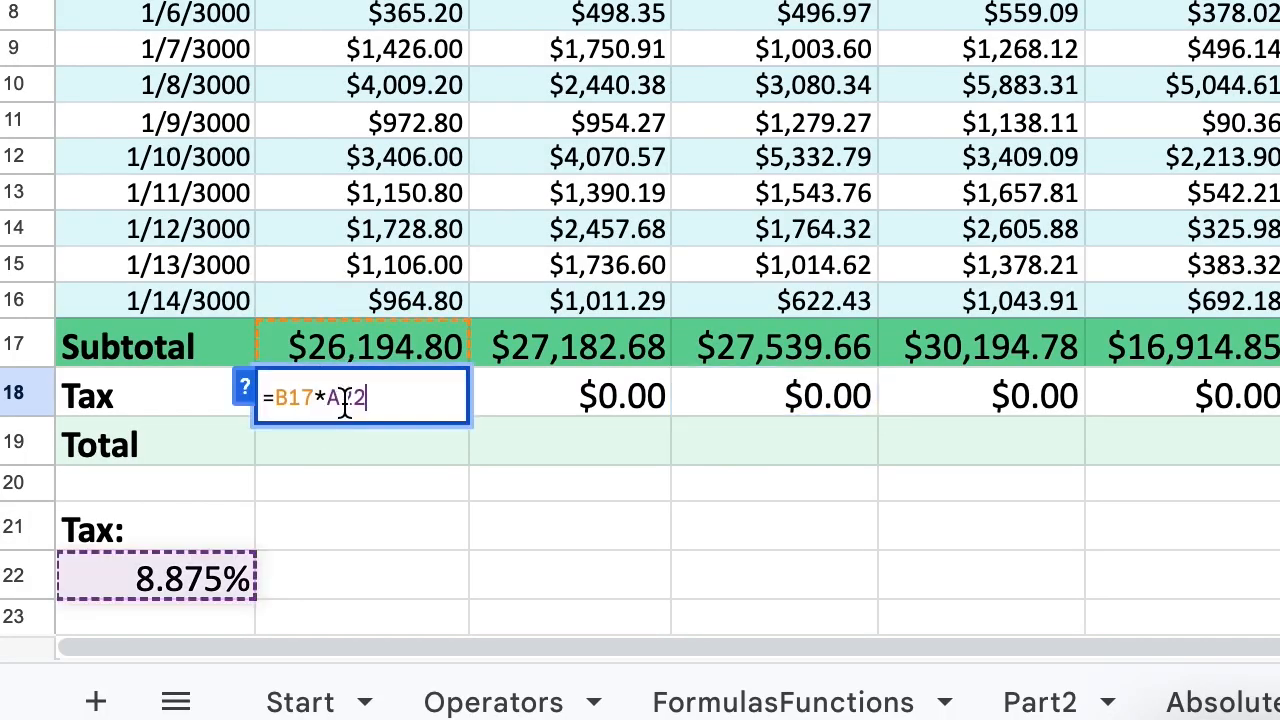
click(315, 397)
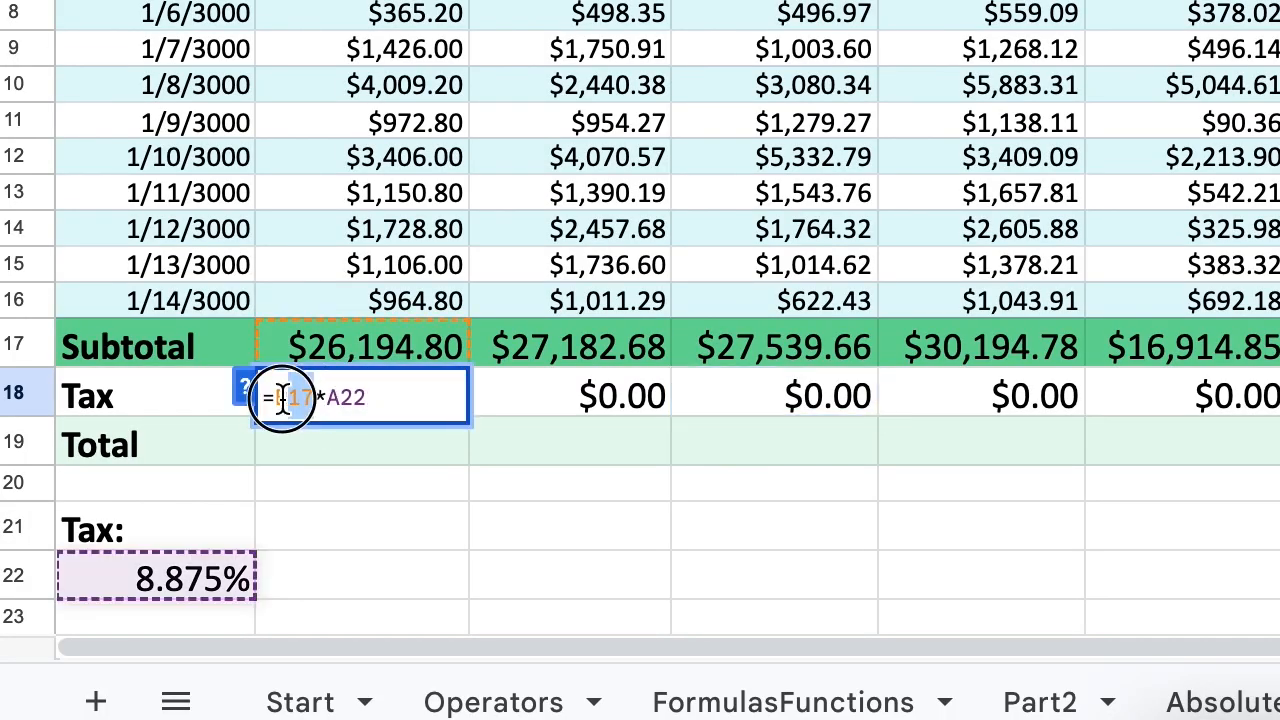
double_click(293, 397)
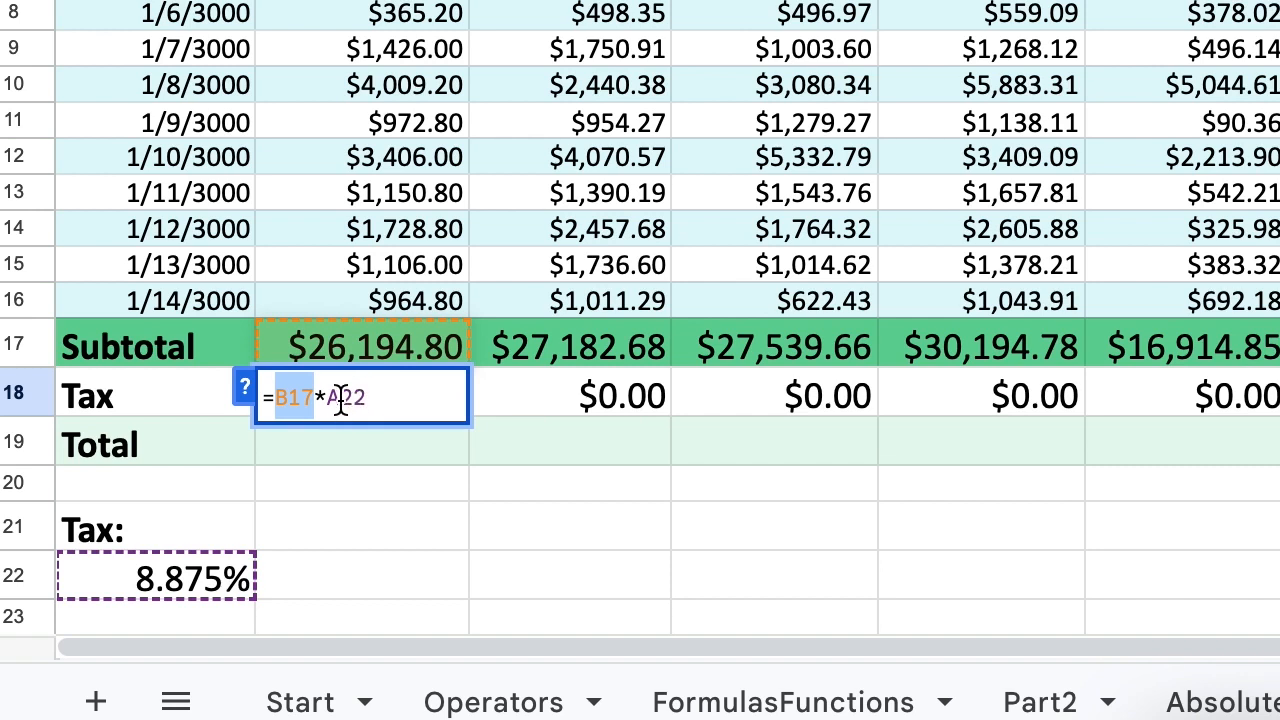
click(339, 397)
text($)
click(328, 397)
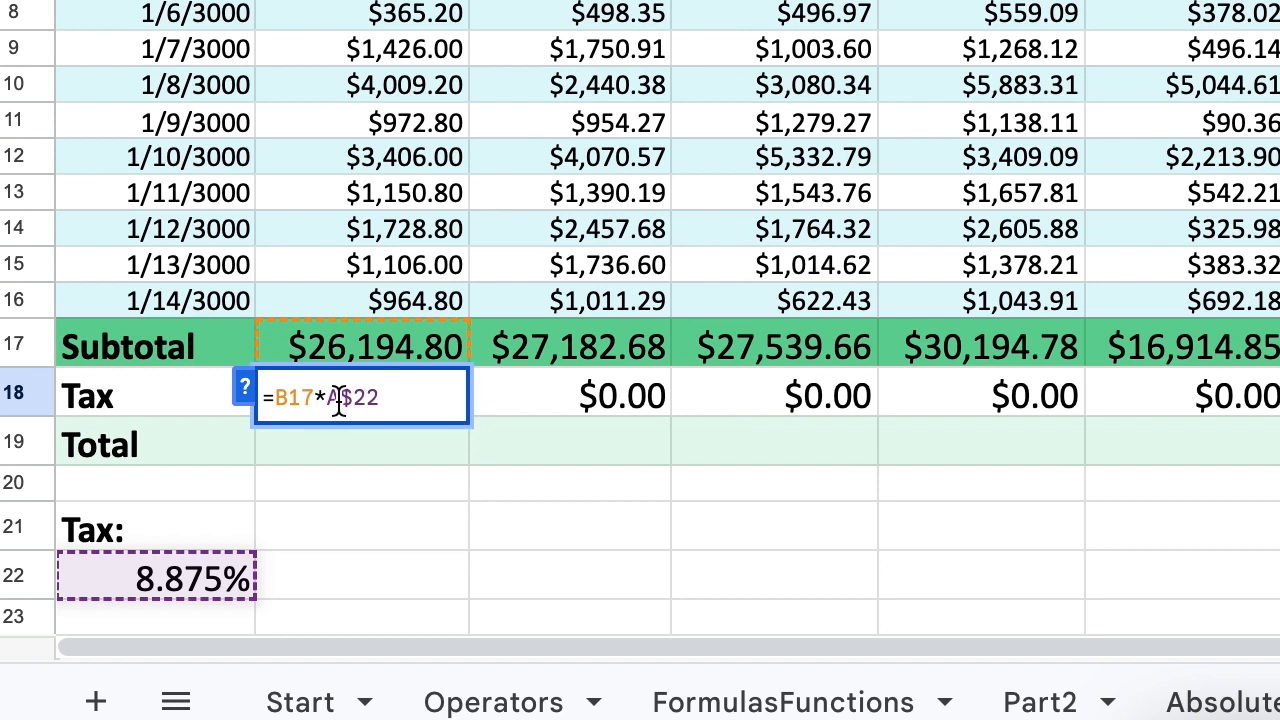
text($)
key(Return)
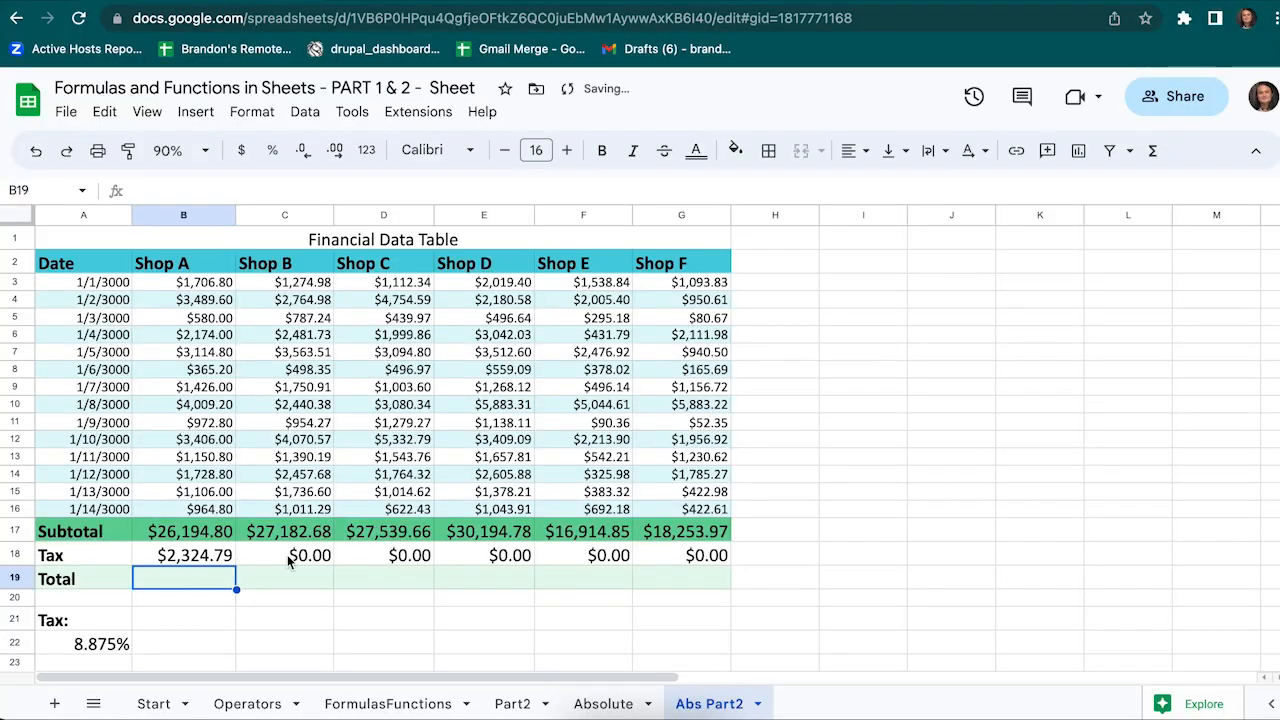
Clear the $0.00 tax cells and paste B18's =B17*$A$22 formula into C18:G18
drag(572, 406, 1279, 421)
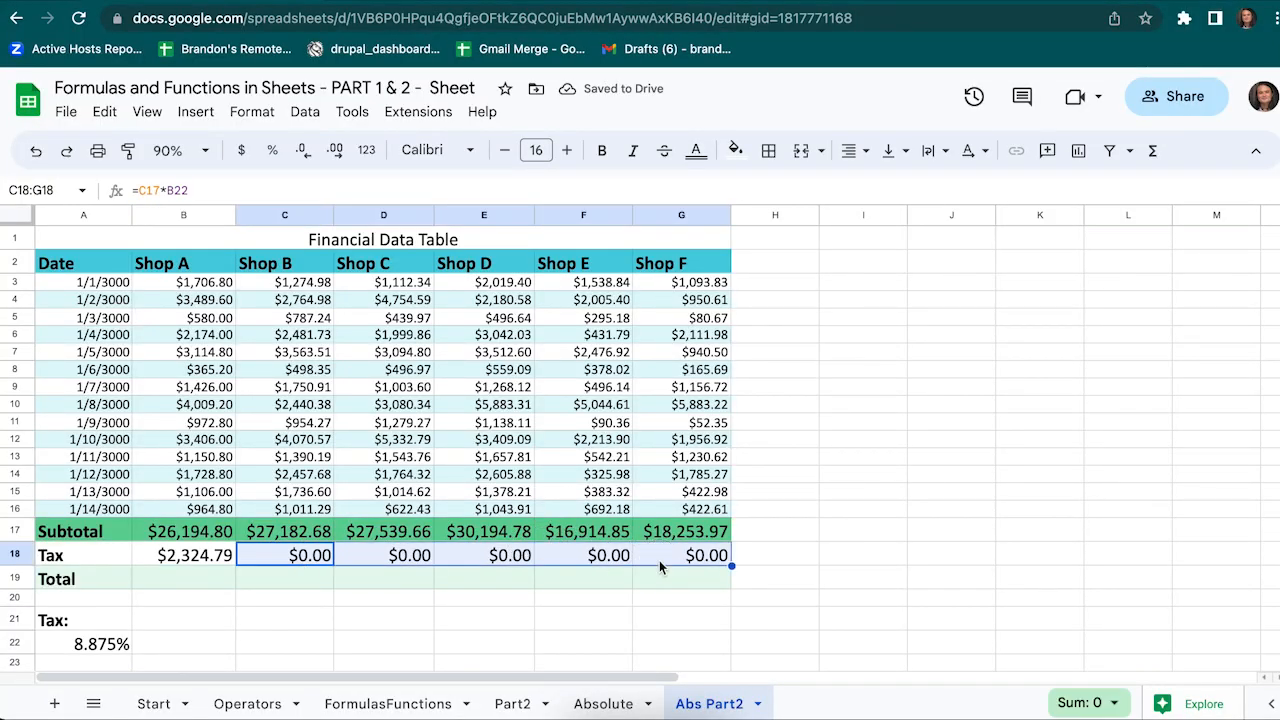
key(Delete)
click(172, 562)
key(ctrl+c)
drag(257, 557, 671, 557)
key(ctrl+v)
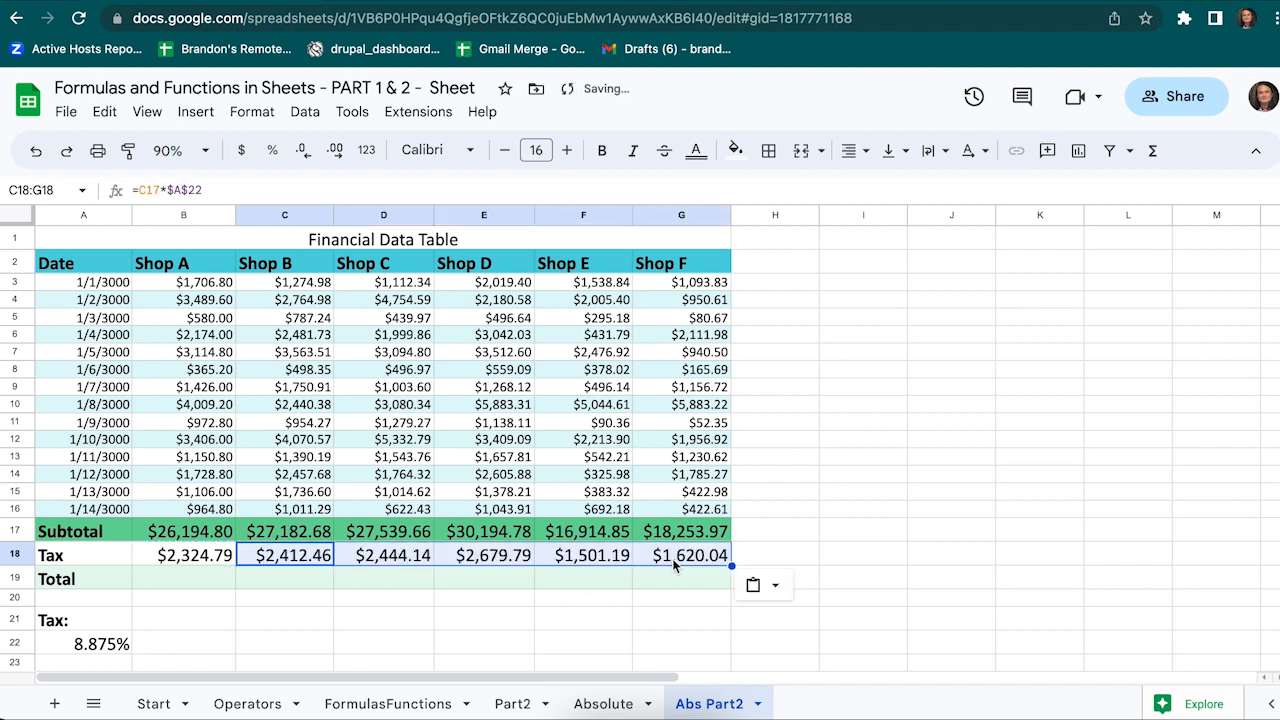
click(480, 604)
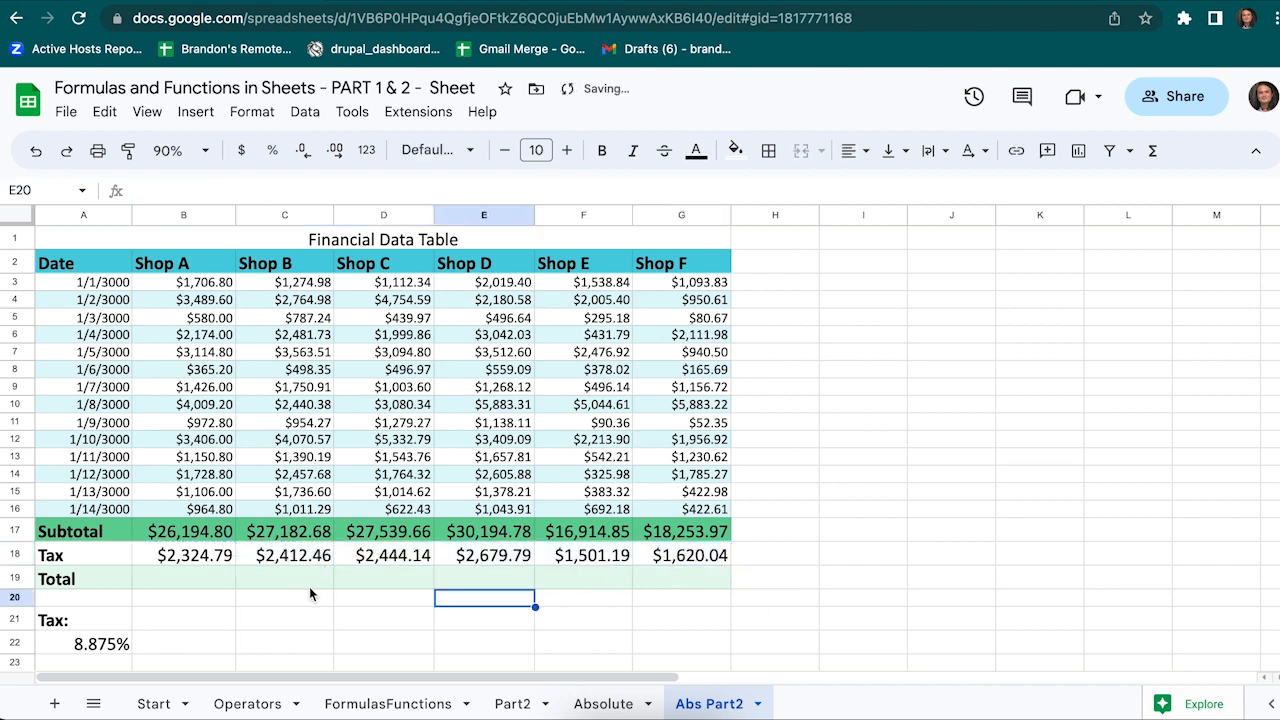
Verify the Shop B–E tax formulas use their own subtotals times $A$22
double_click(289, 562)
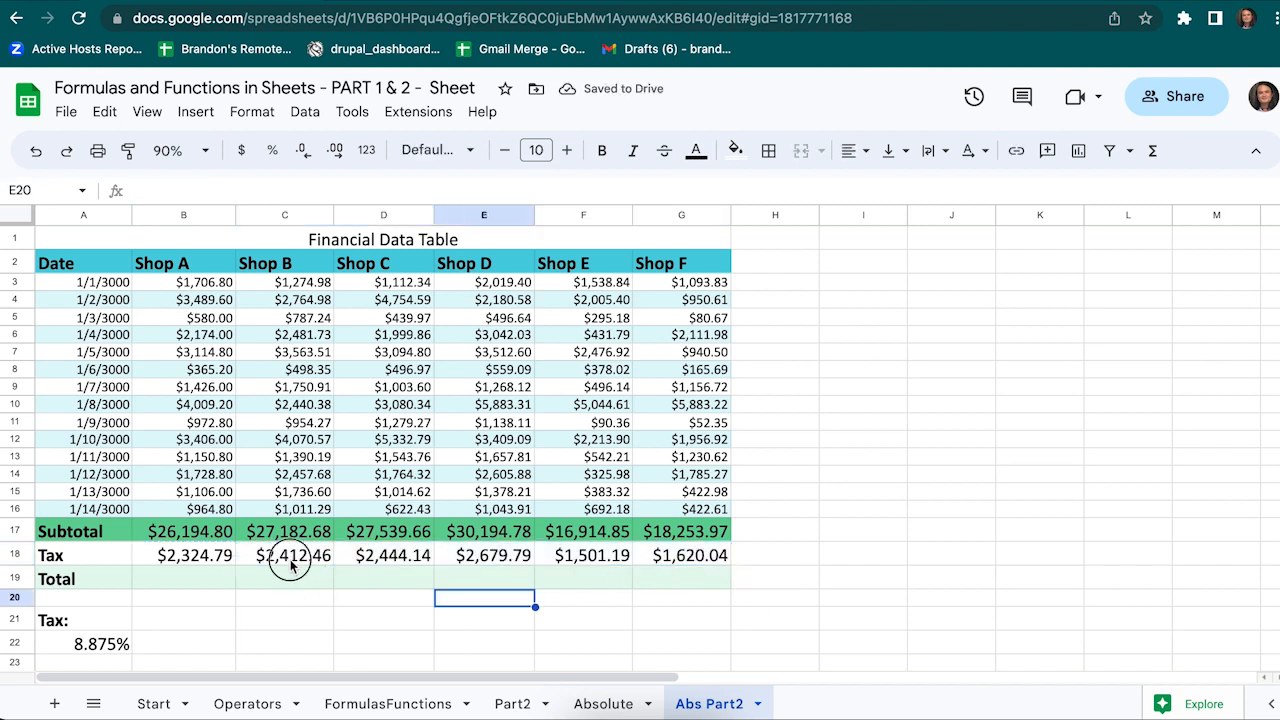
key(Escape)
double_click(410, 564)
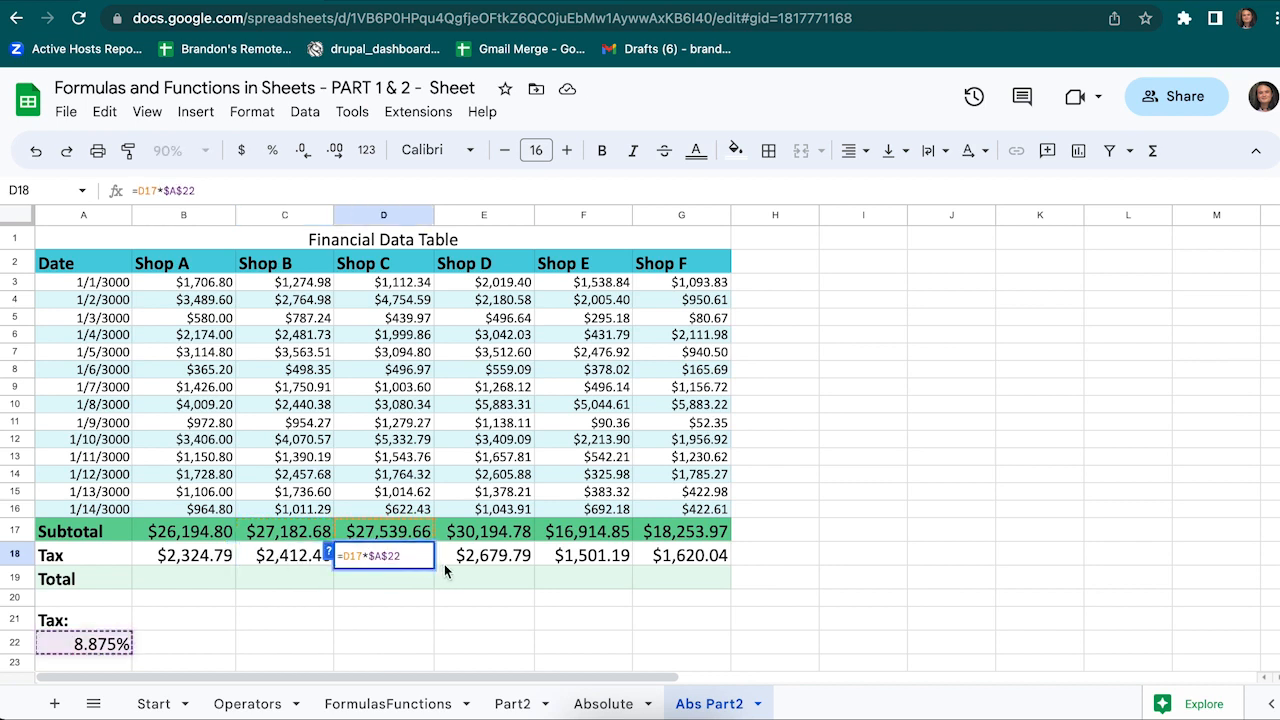
key(Escape)
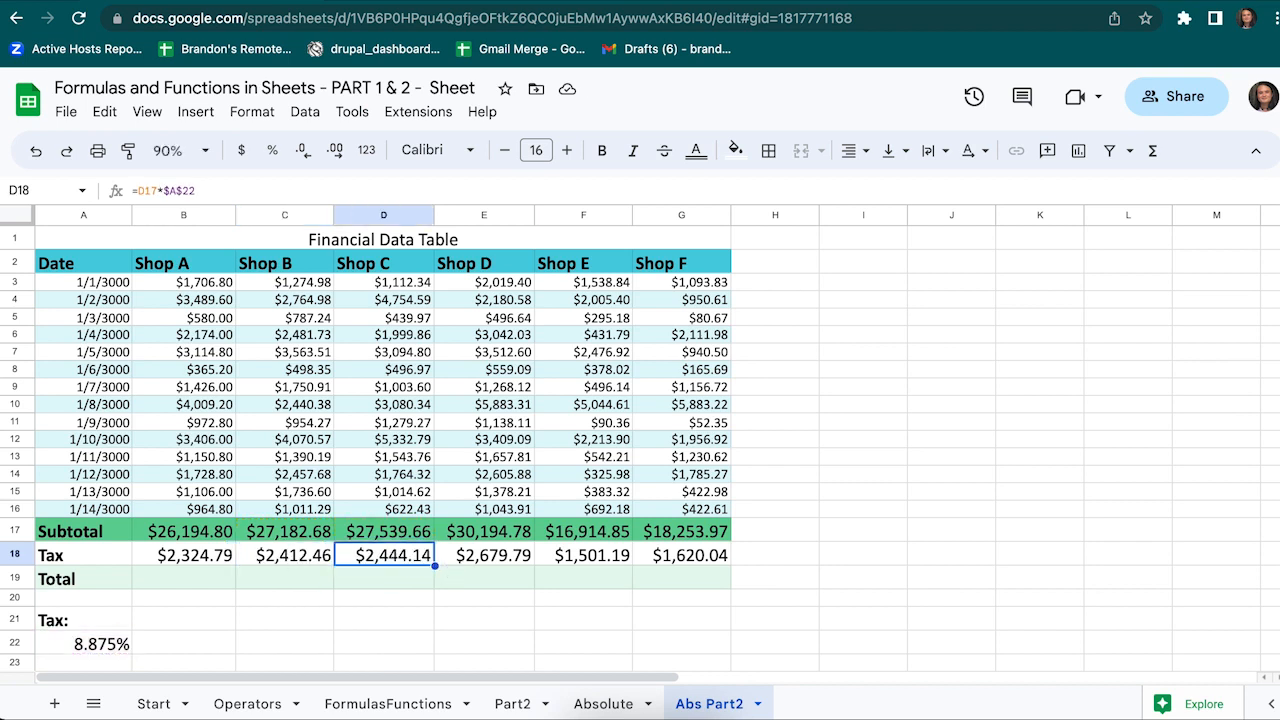
click(488, 560)
double_click(488, 560)
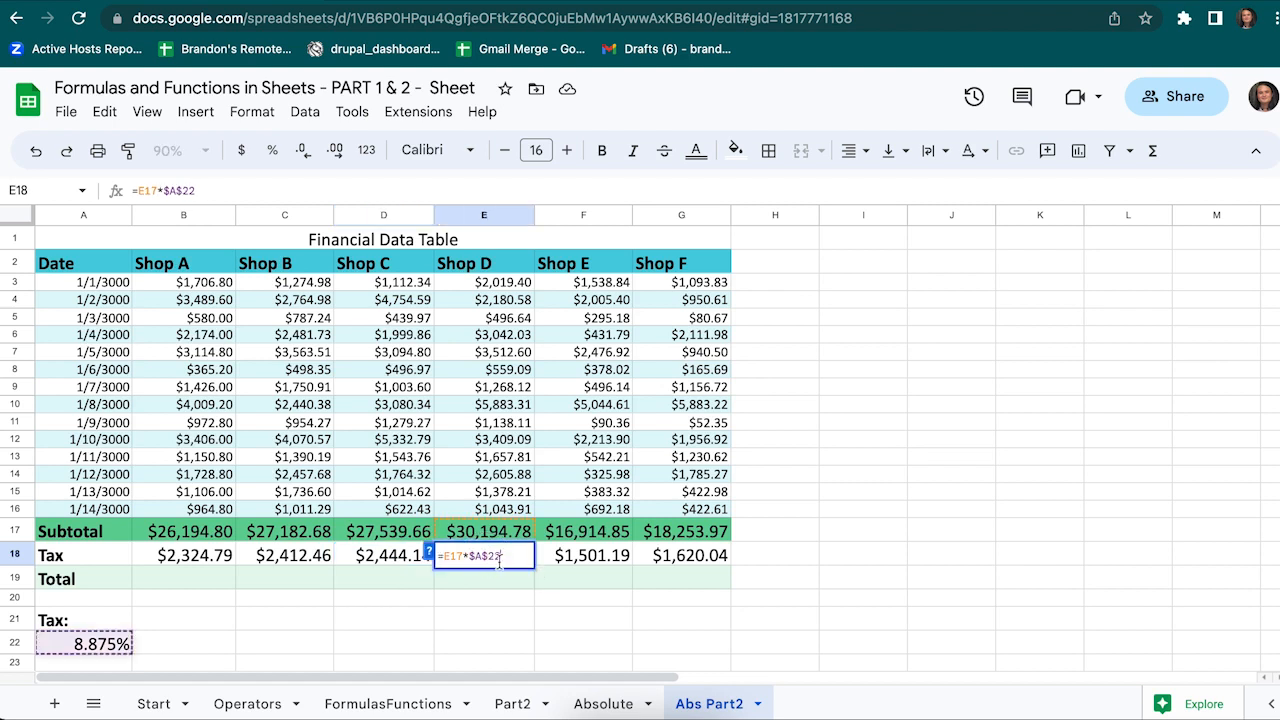
key(Escape)
double_click(590, 558)
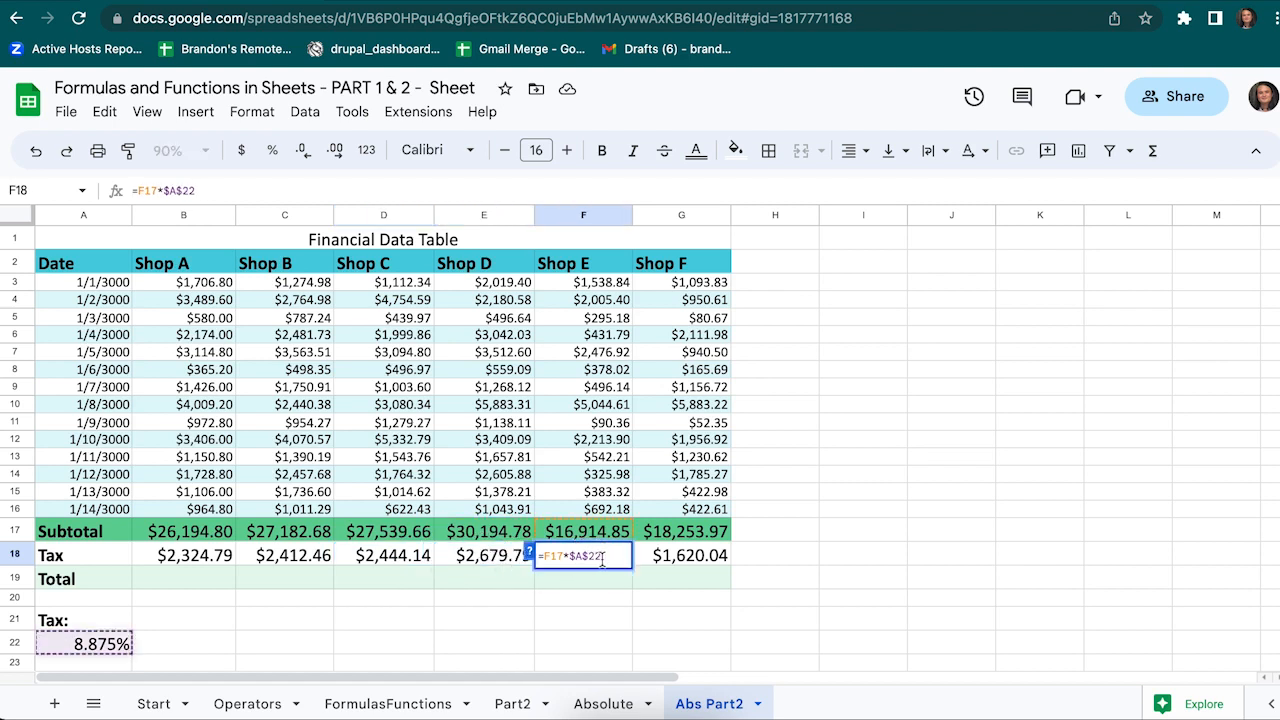
key(Escape)
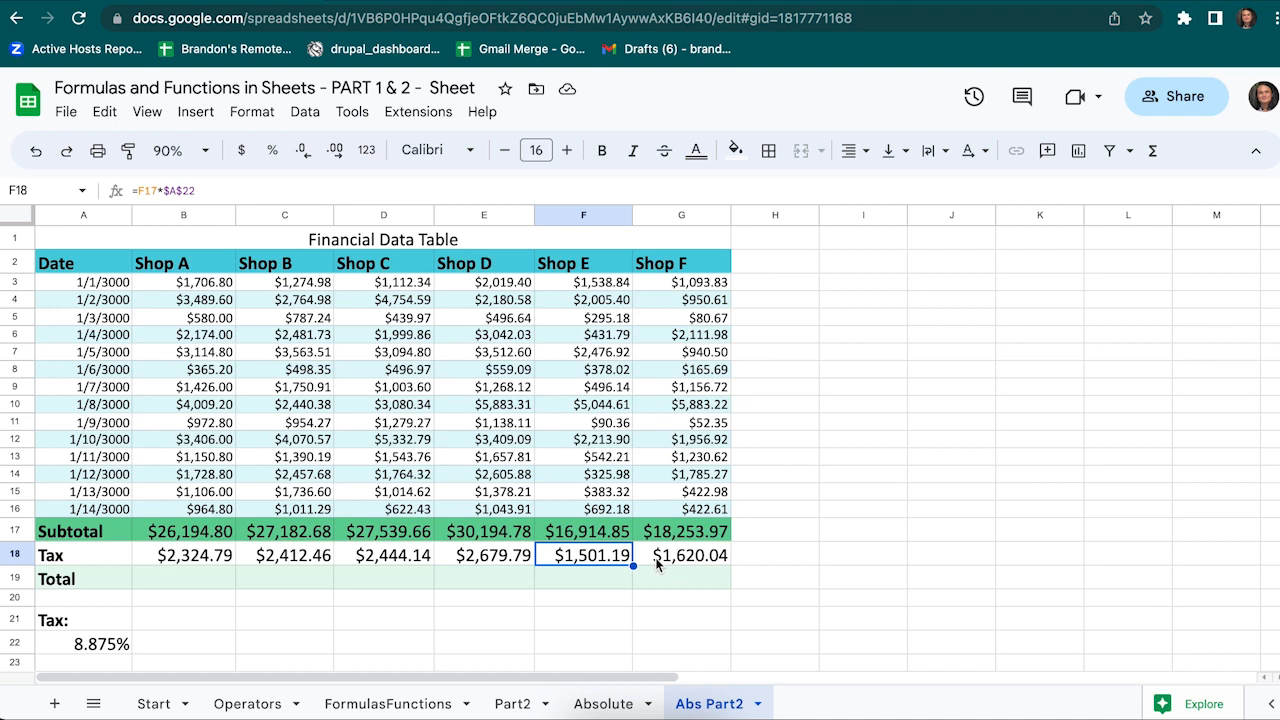
click(178, 584)
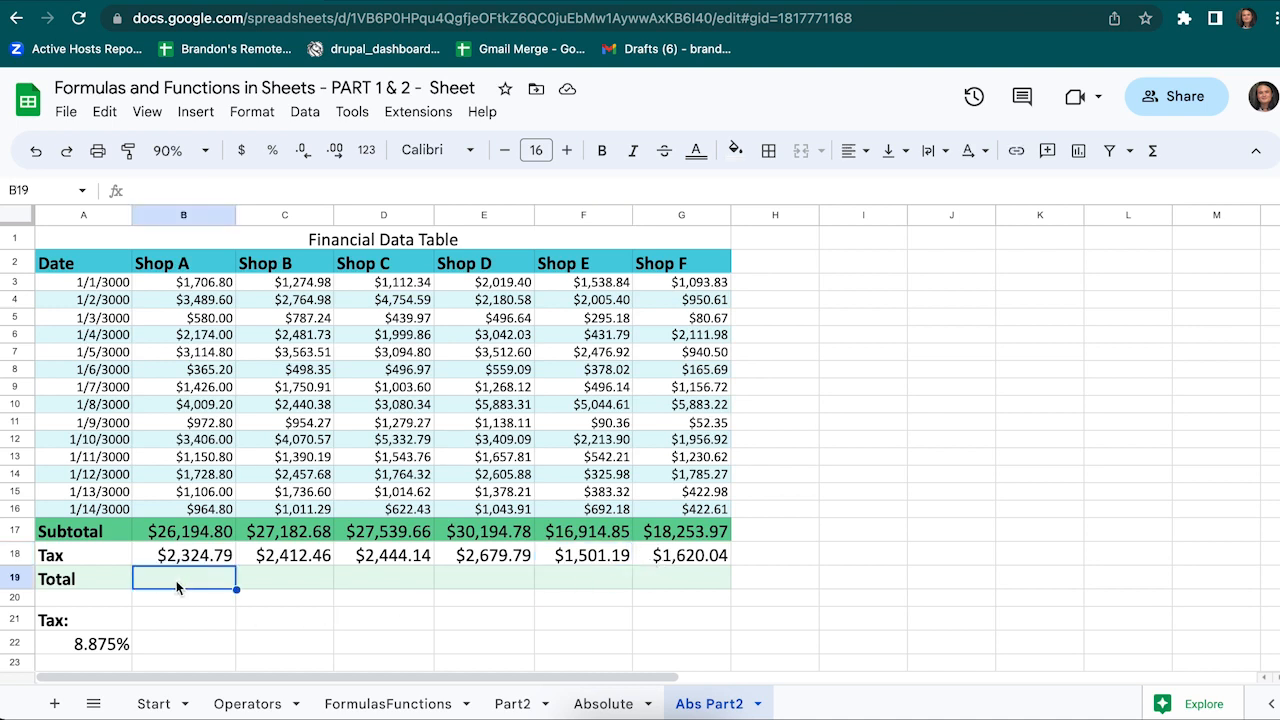
Enter =B17+B18 in B19 and fill it to G19, giving totals $28,519.59 to $19,874.01
text(=)
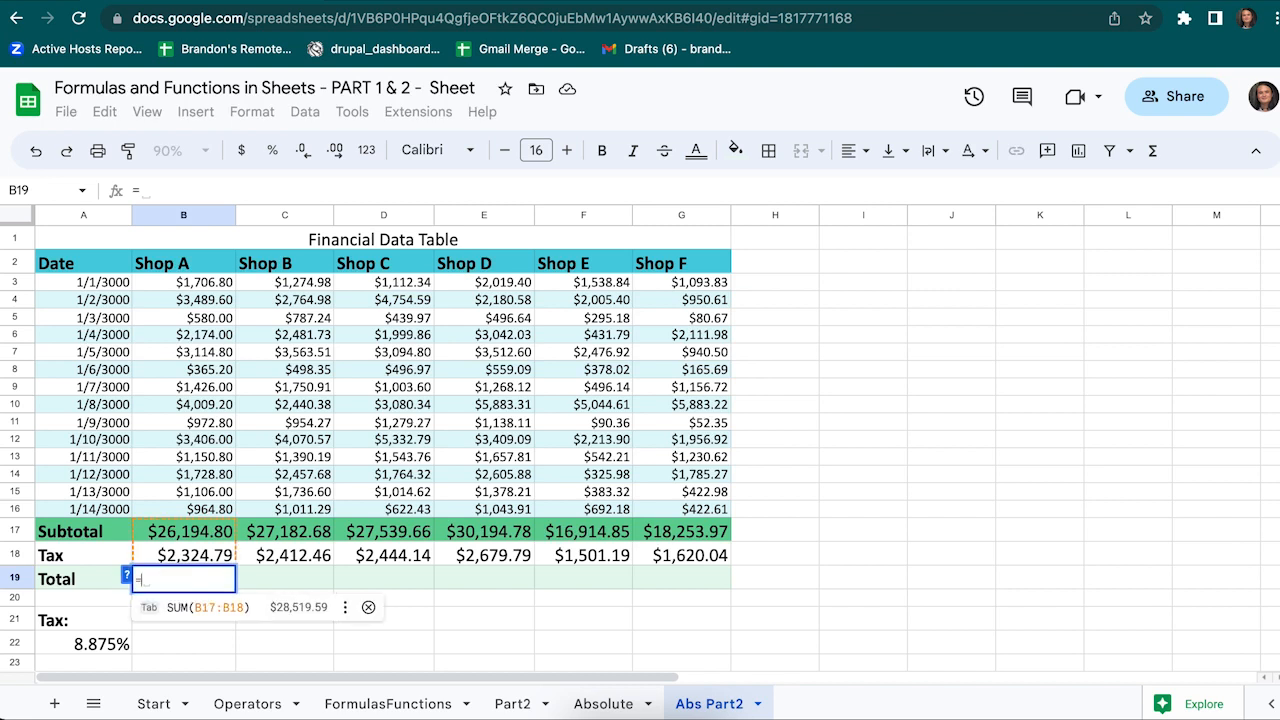
click(188, 537)
text(+)
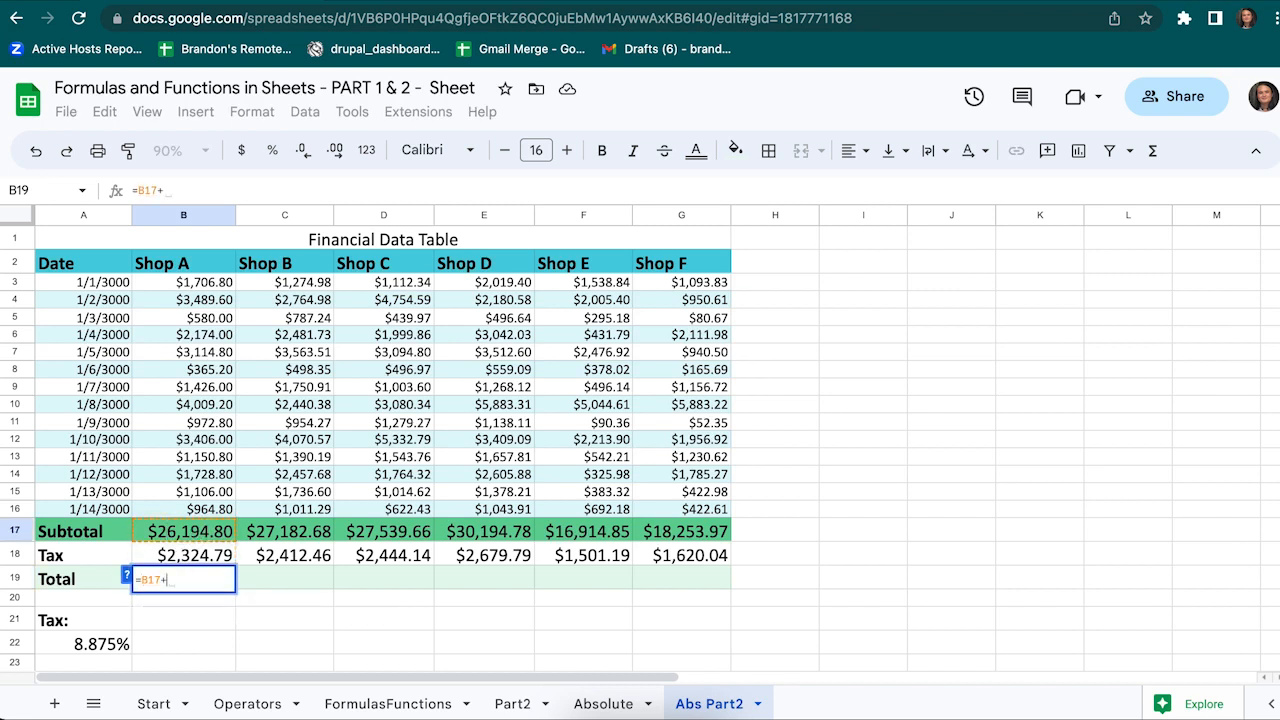
click(183, 562)
key(Return)
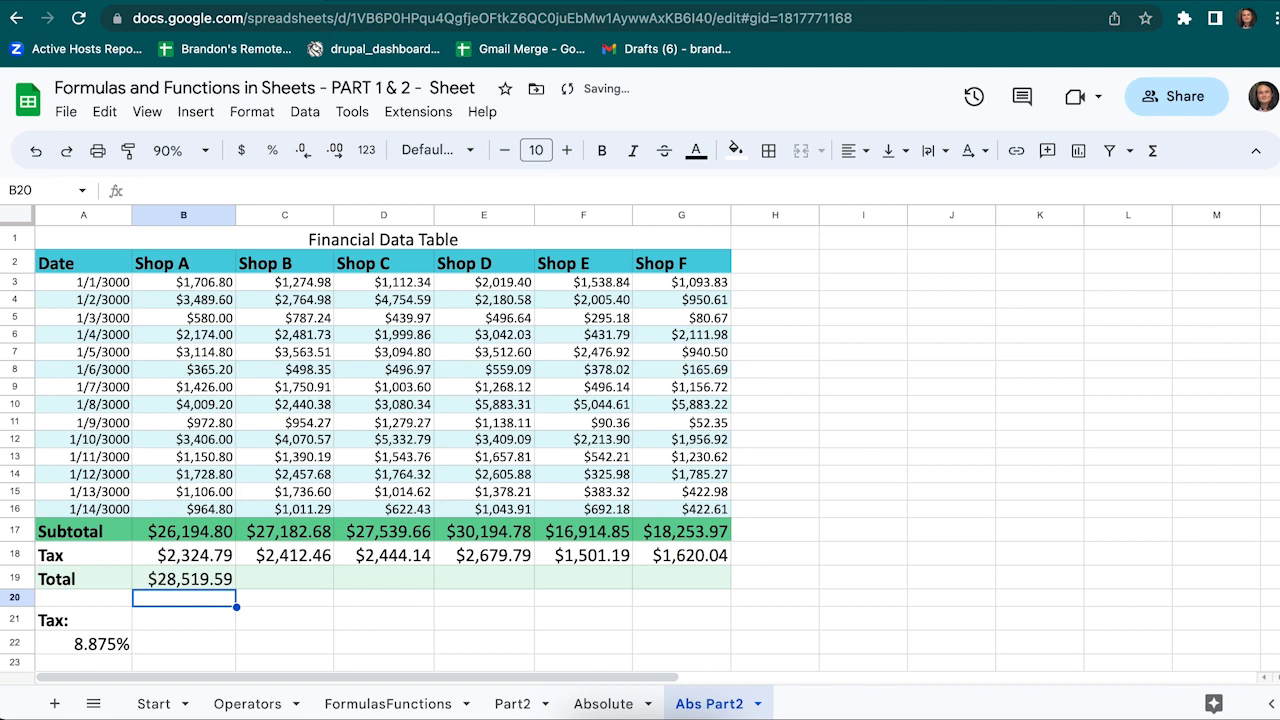
click(205, 583)
drag(236, 590, 688, 586)
click(563, 615)
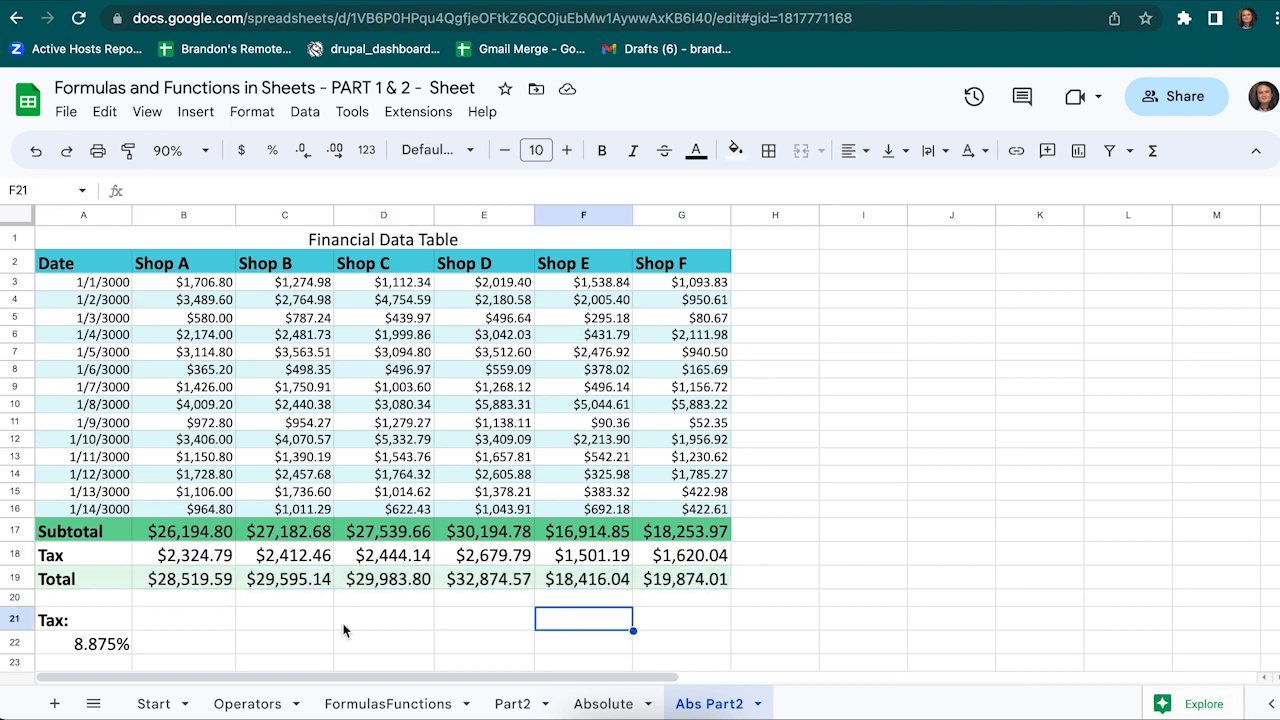